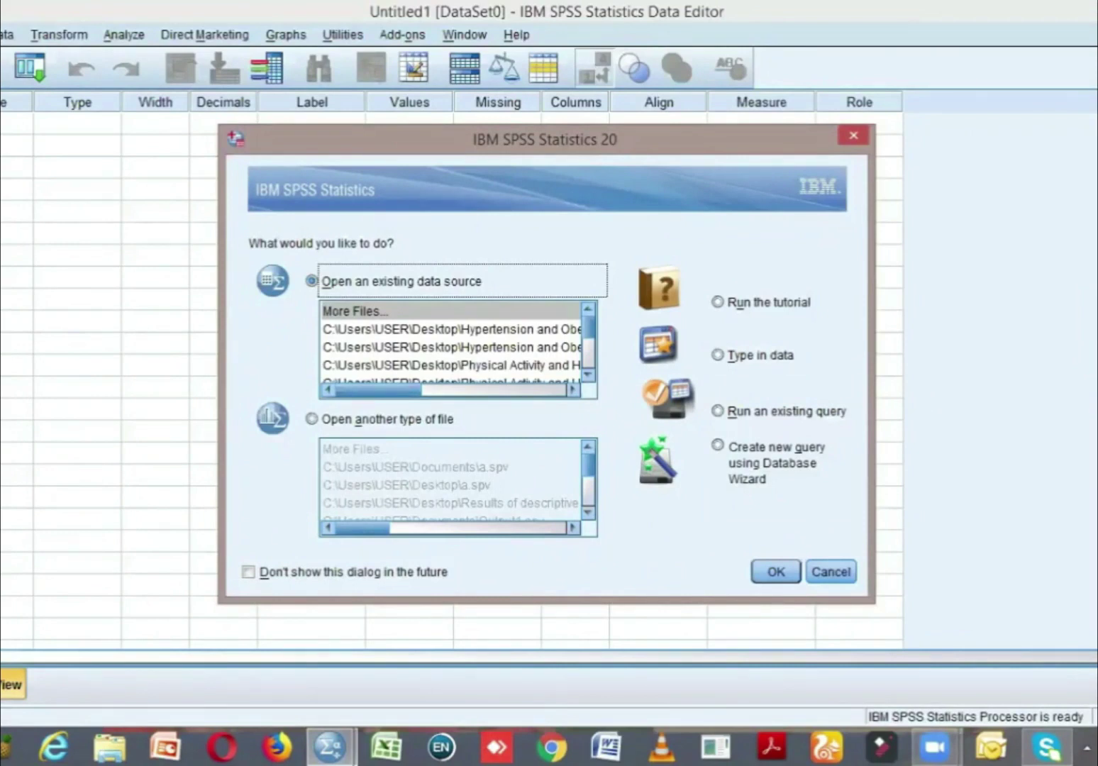
# Dismiss the startup dialog with 'Type in data' and bring up the Open Data dialog
pyautogui.click(717, 355)
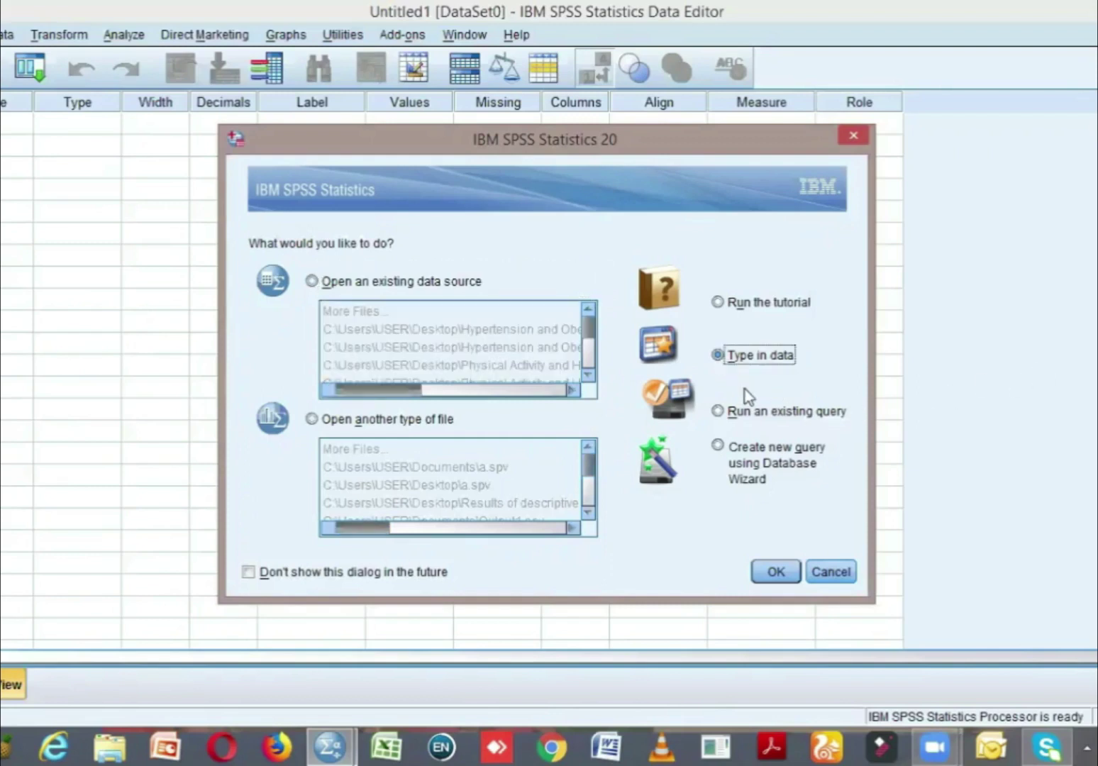
pyautogui.click(775, 571)
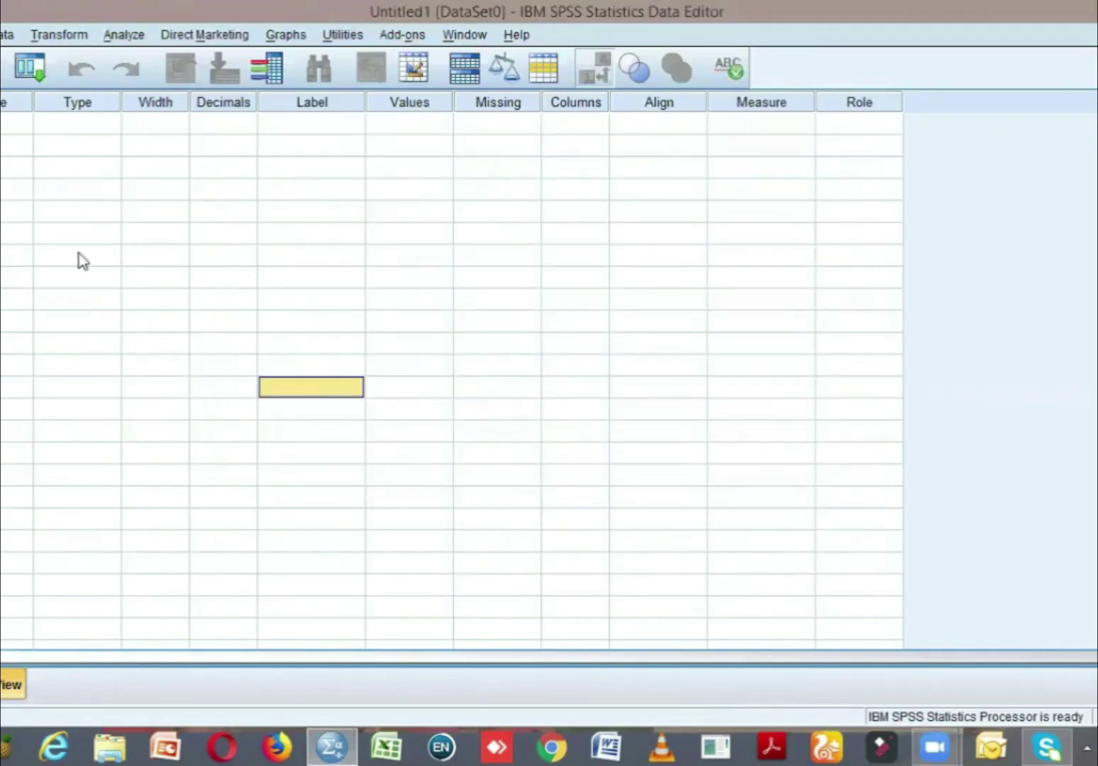
pyautogui.click(4, 34)
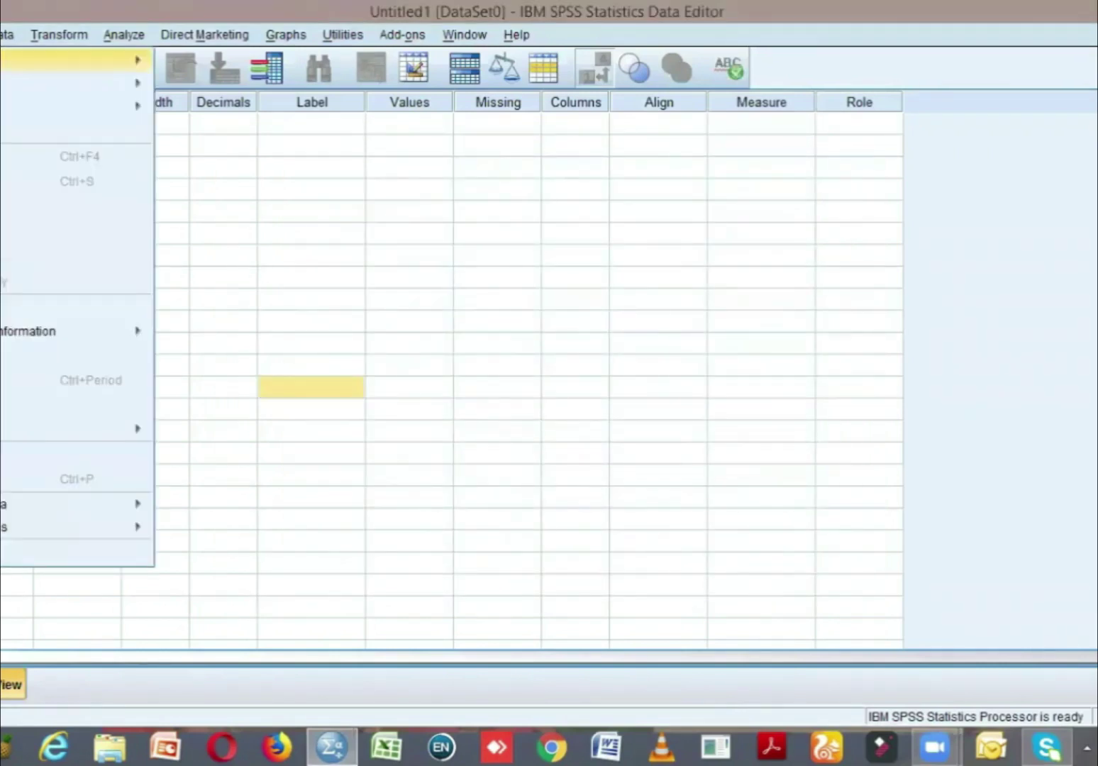
pyautogui.moveTo(48, 93)
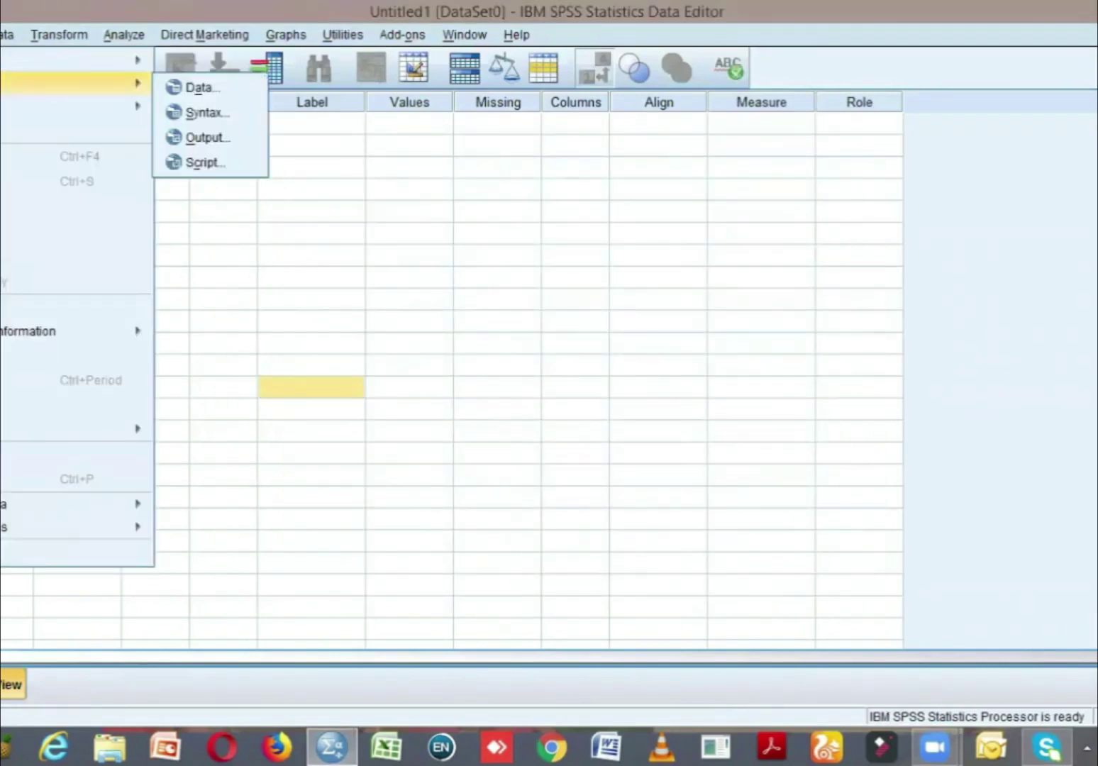
pyautogui.click(201, 88)
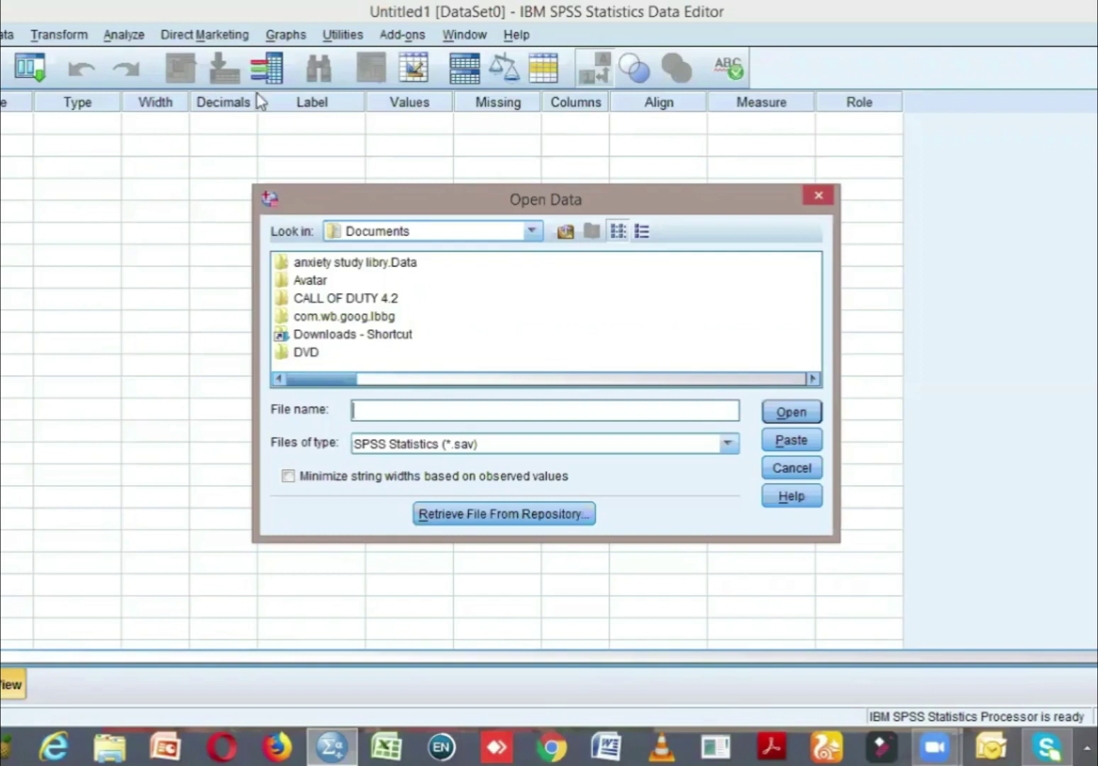
# Import the Hypertension and Obesity Study Database .xls from the Desktop, reading variable names from the first row
pyautogui.click(565, 230)
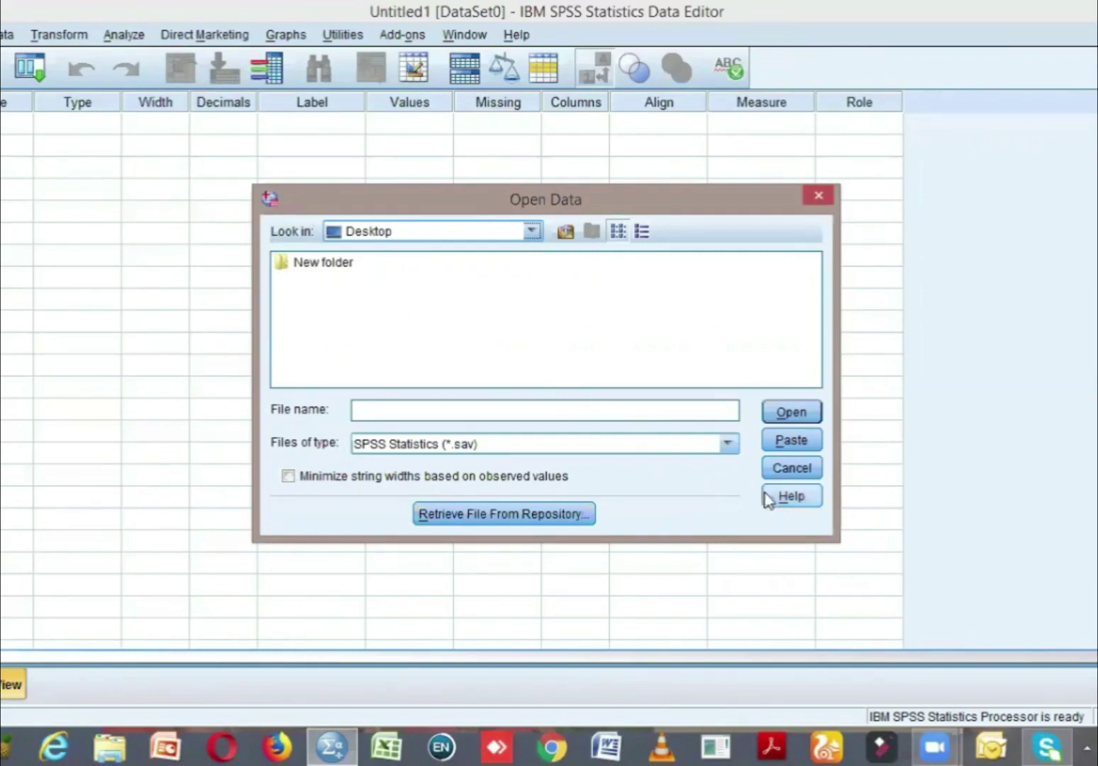
pyautogui.click(735, 445)
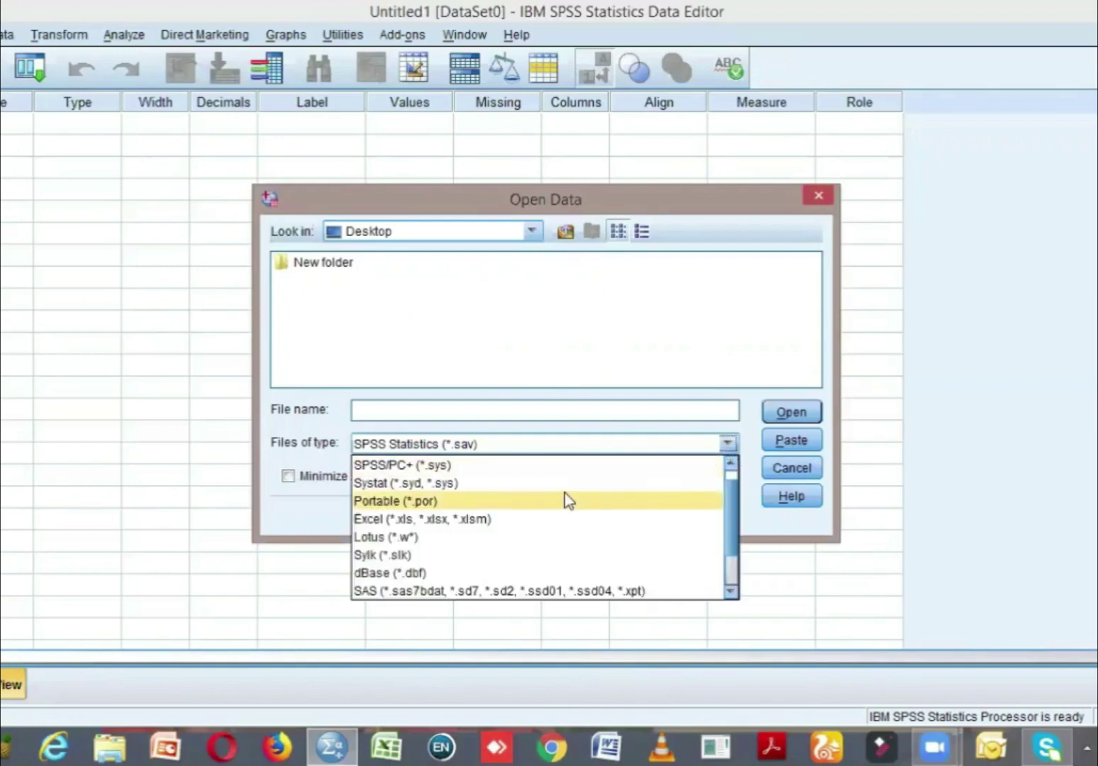
pyautogui.click(463, 518)
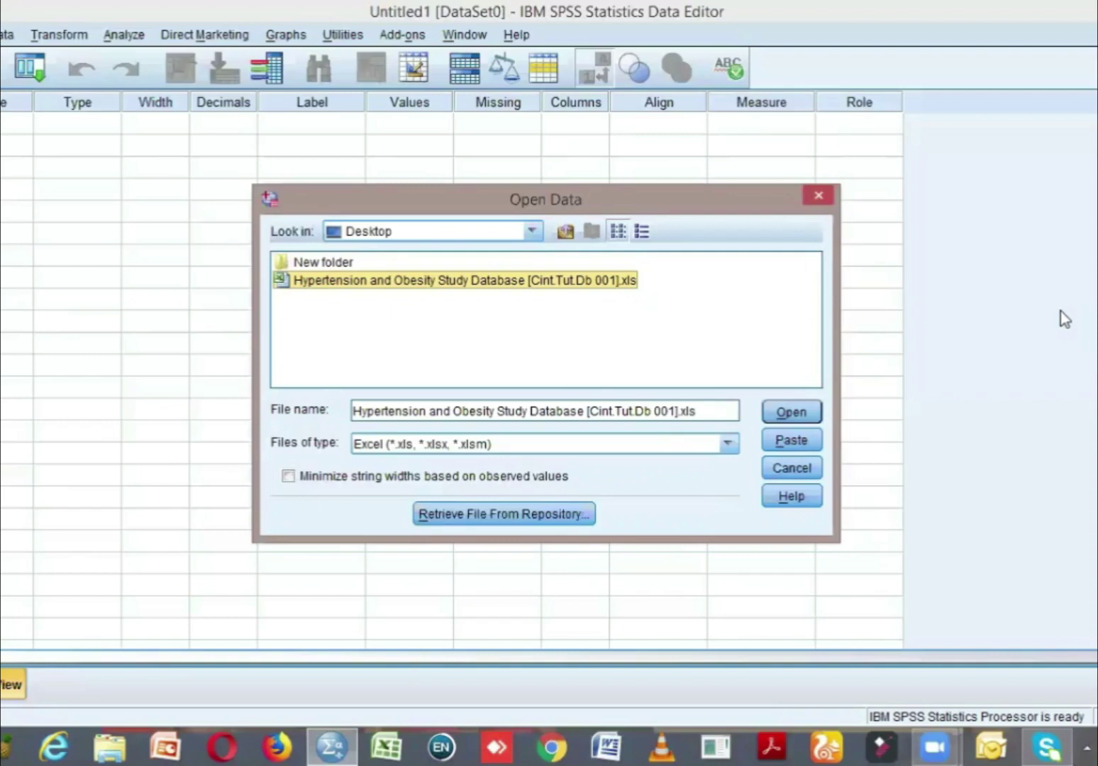
pyautogui.click(795, 415)
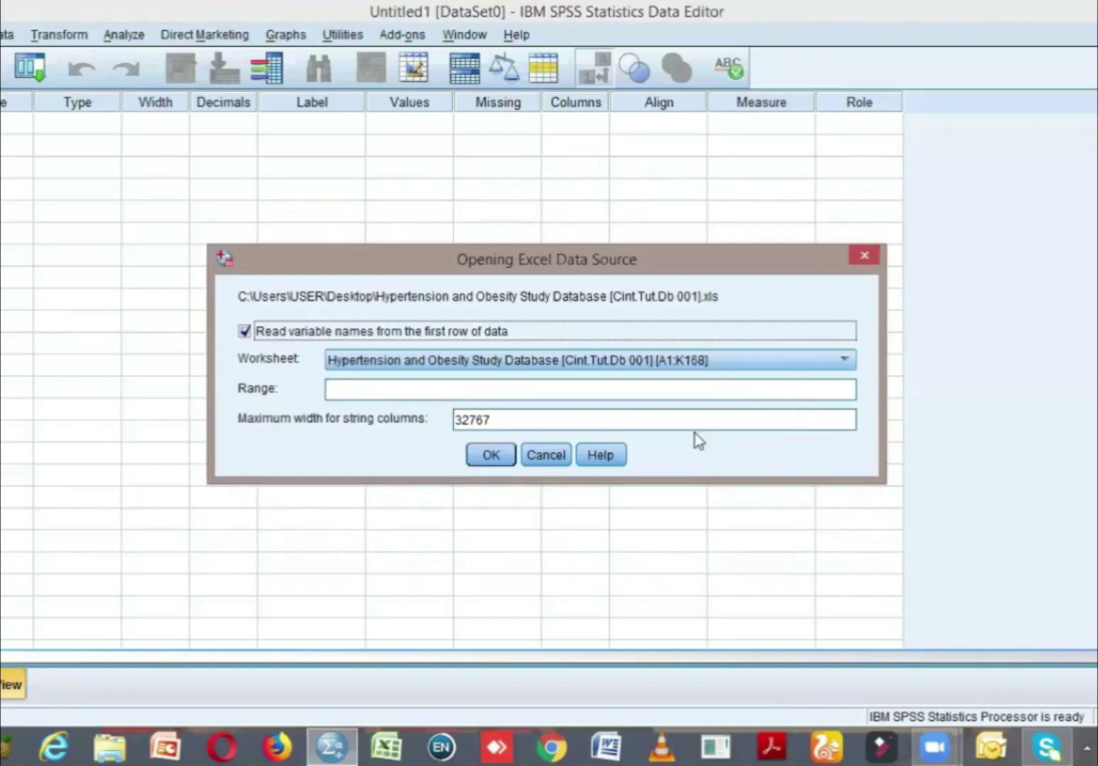
pyautogui.click(498, 464)
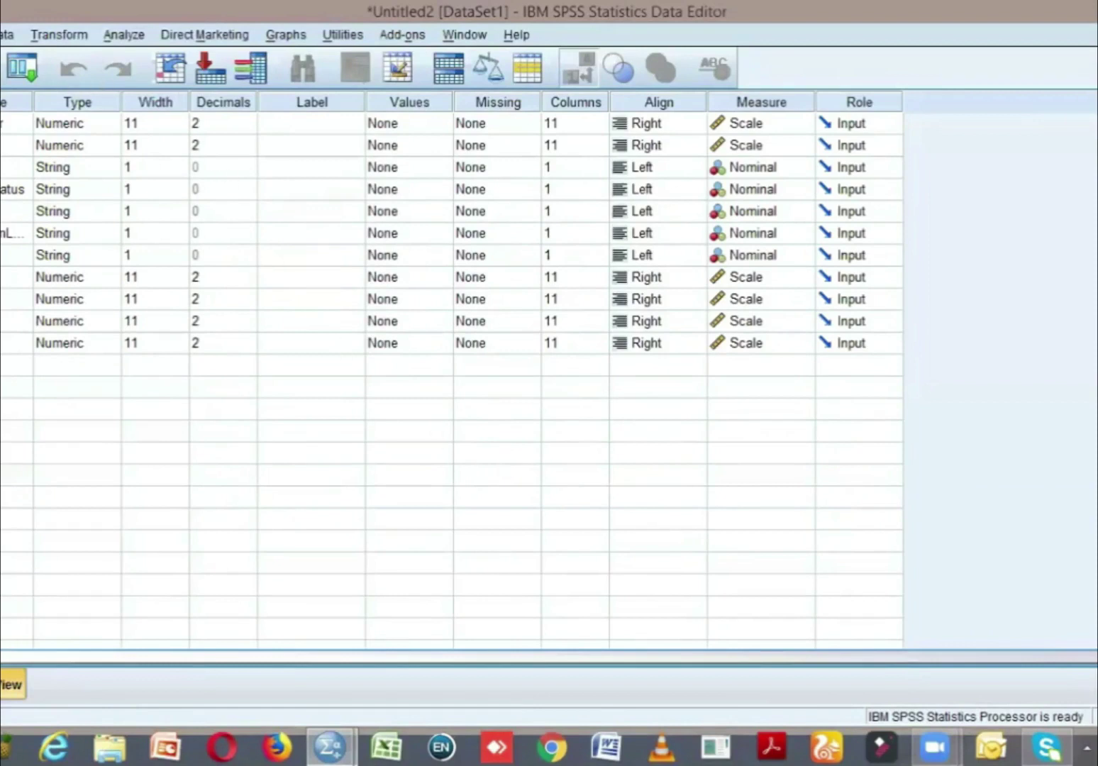
# Save the dataset on the Desktop as 'Hypertension and Obesity Study Database' instead of Untitled2
pyautogui.hotkey('alt', 'f')
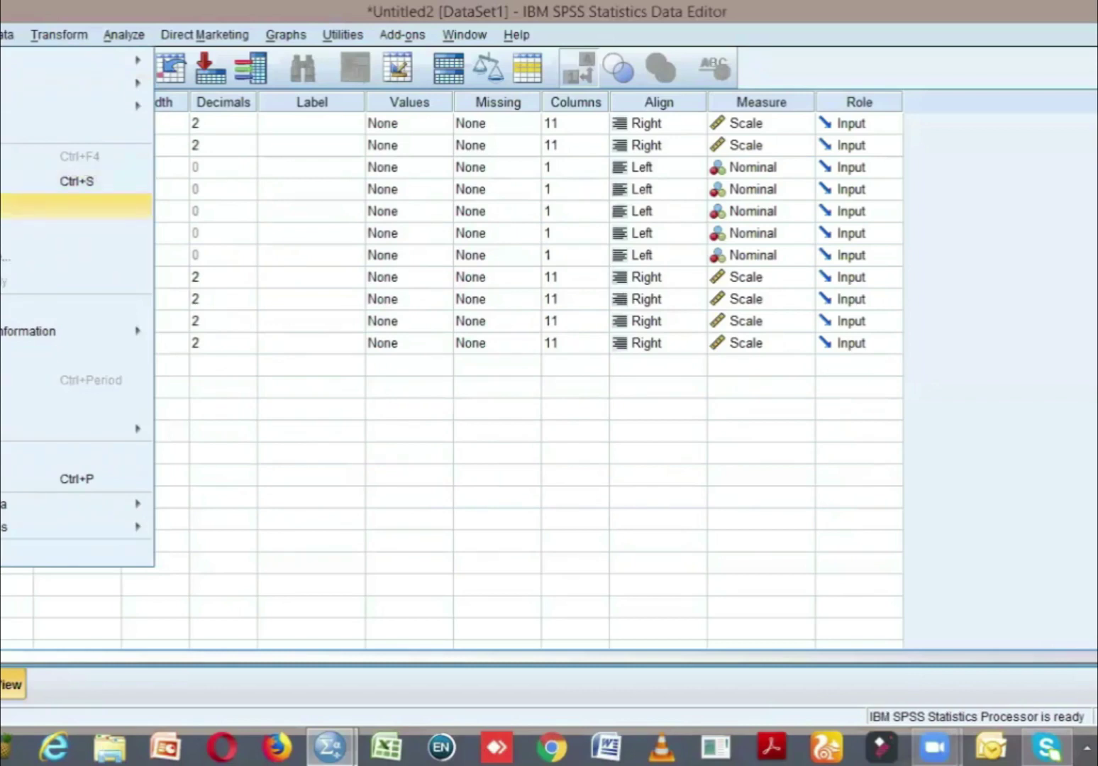
pyautogui.press('Return')
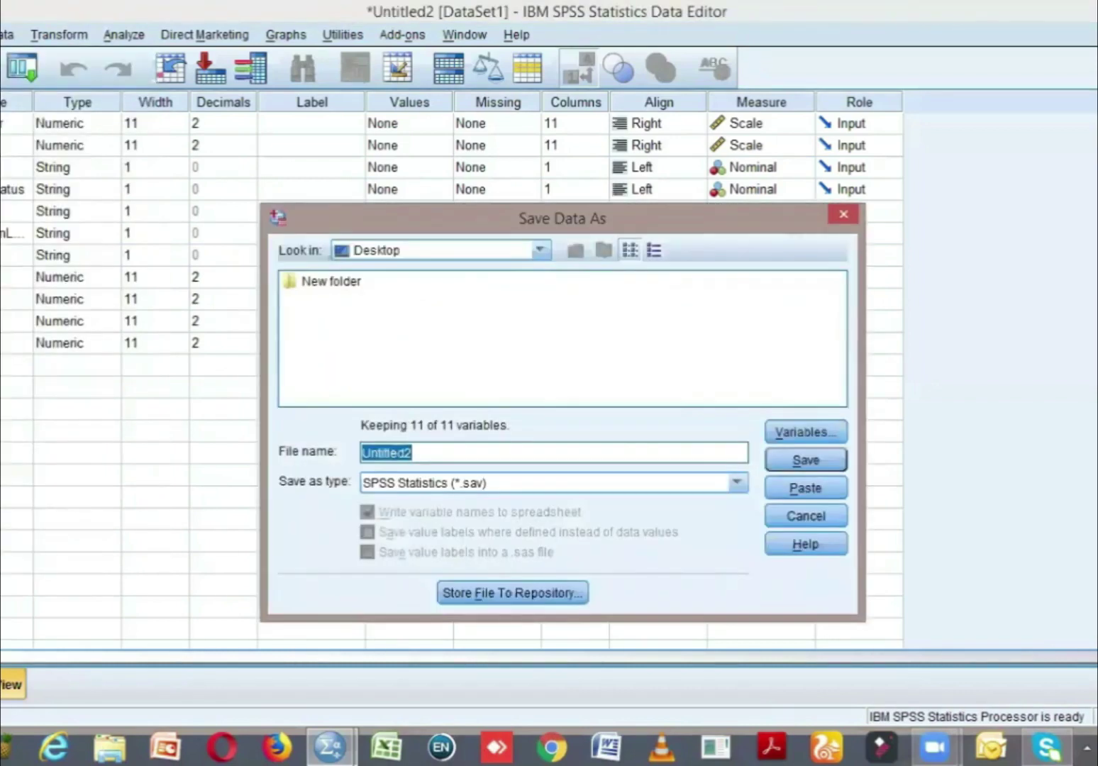
pyautogui.click(428, 451)
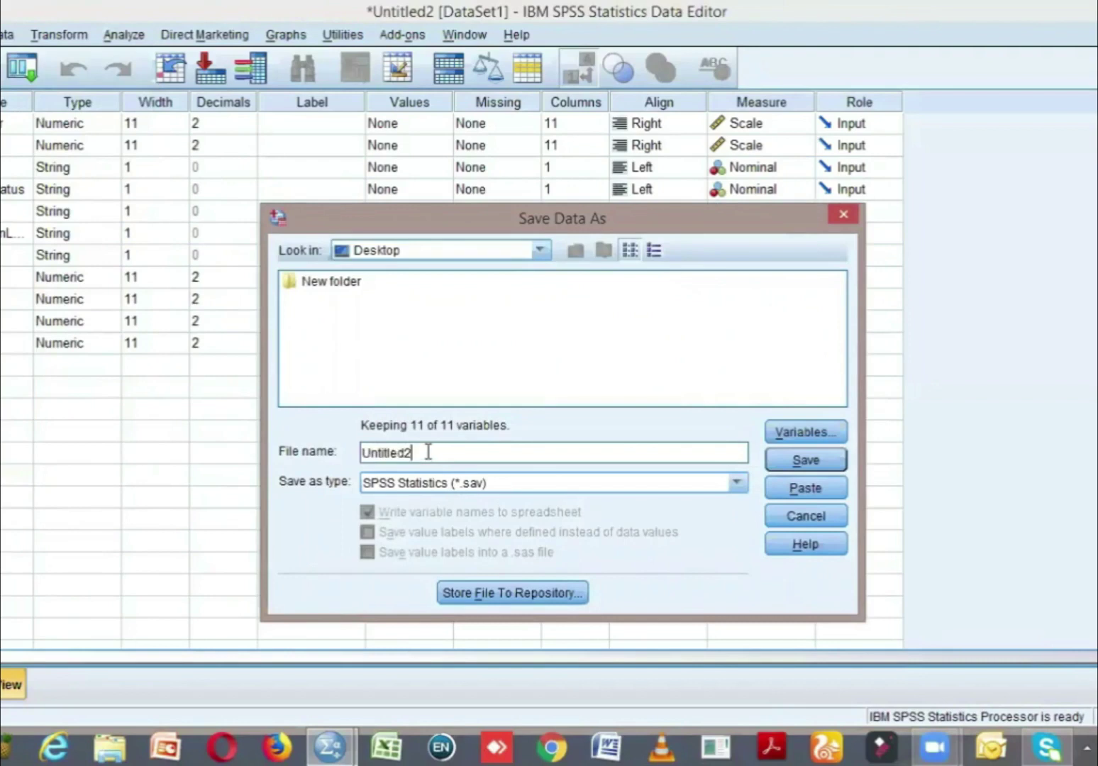
pyautogui.press('BackSpace')
pyautogui.press('BackSpace')
pyautogui.press('BackSpace')
pyautogui.press('BackSpace')
pyautogui.press('BackSpace')
pyautogui.press('BackSpace')
pyautogui.press('BackSpace')
pyautogui.press('BackSpace')
pyautogui.press('BackSpace')
pyautogui.write('Hypertension and Obesity Study Database')
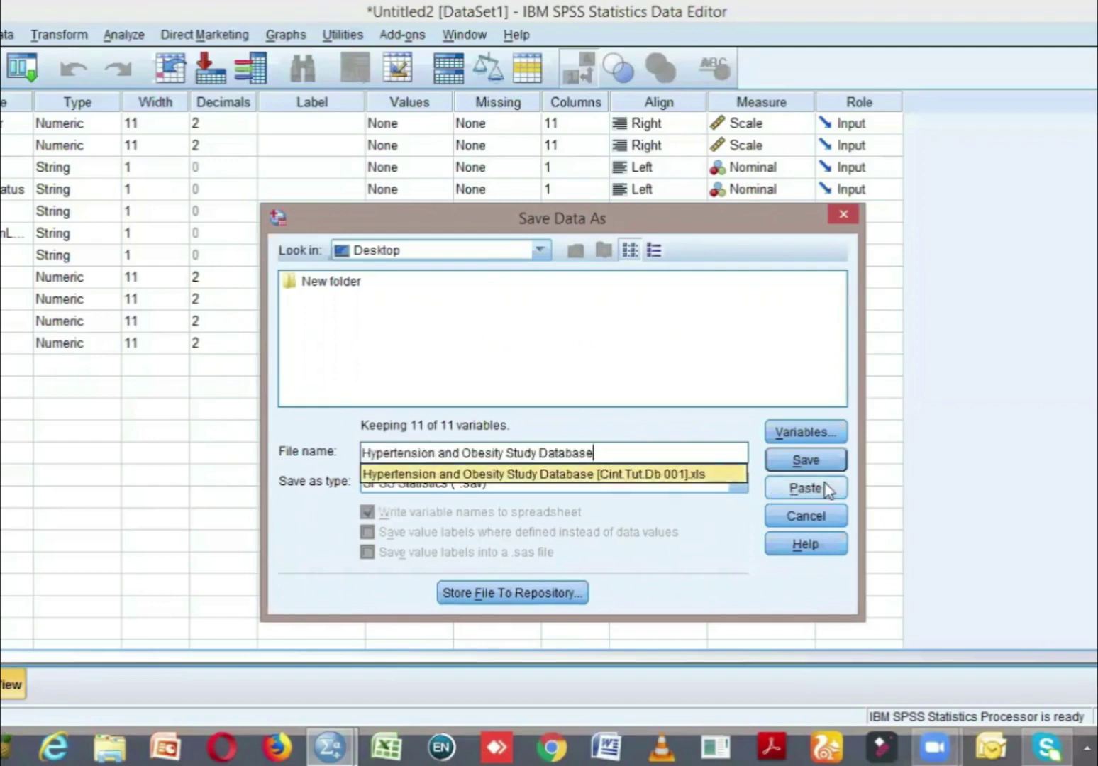
pyautogui.click(807, 460)
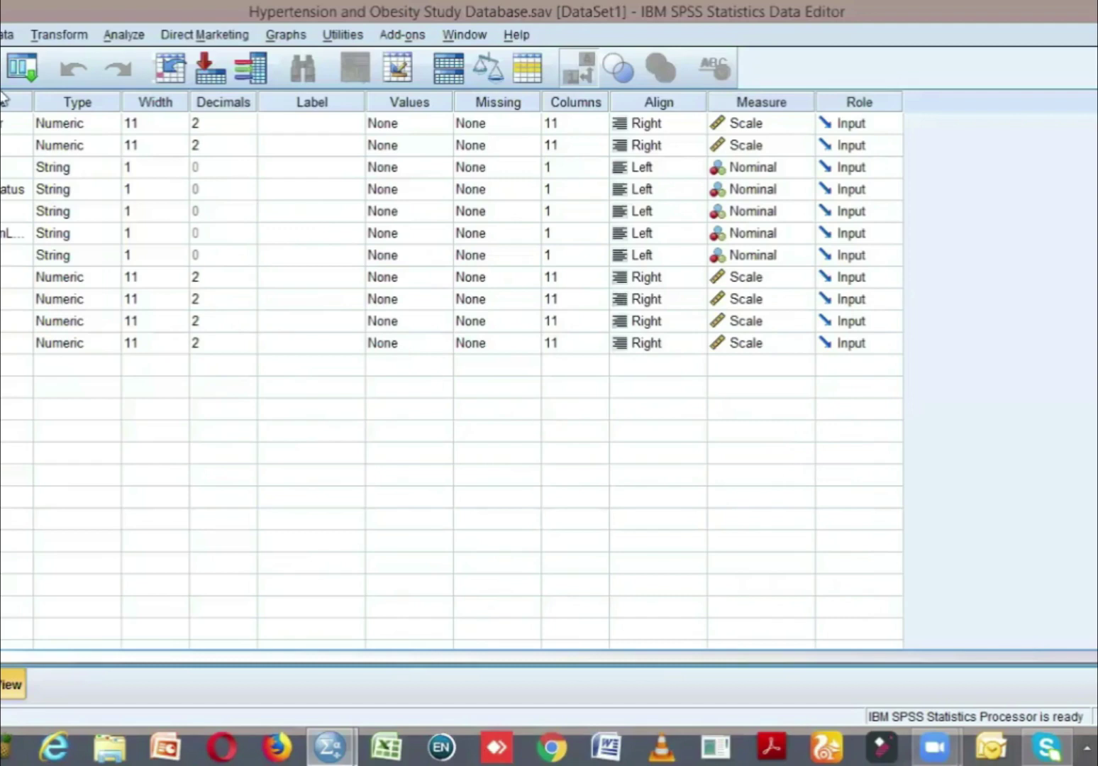
# Open the Frequencies dialog under Analyze > Descriptive Statistics
pyautogui.click(116, 38)
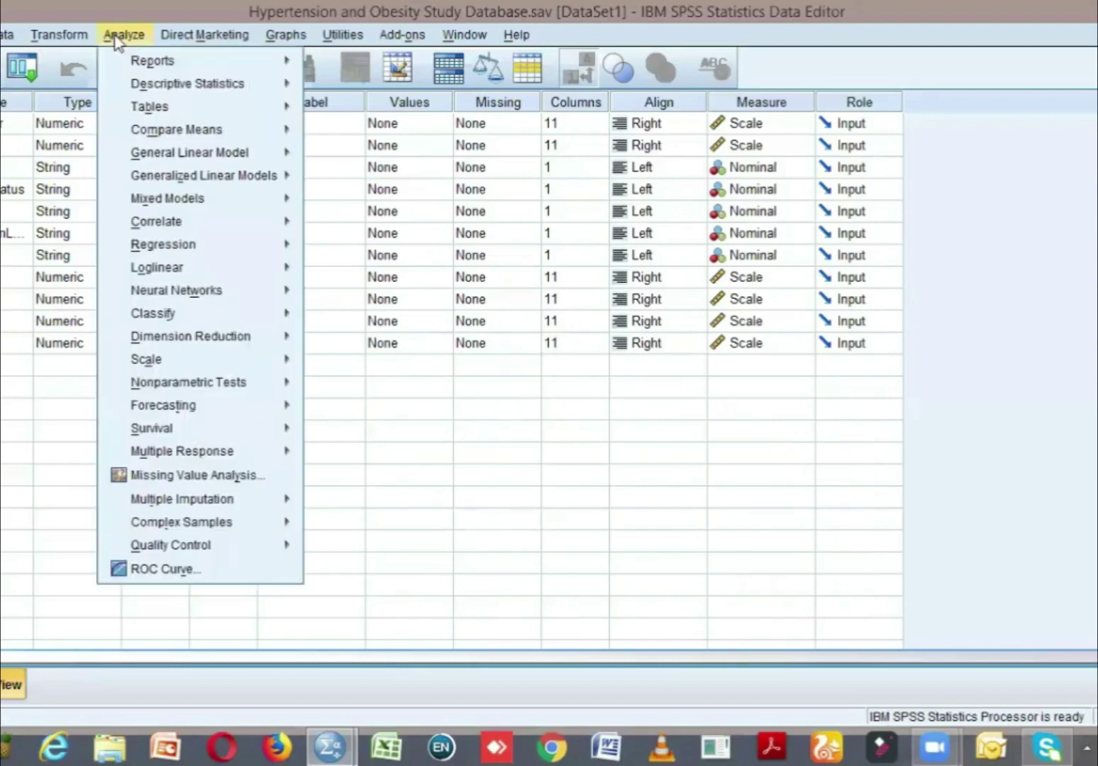
pyautogui.moveTo(204, 86)
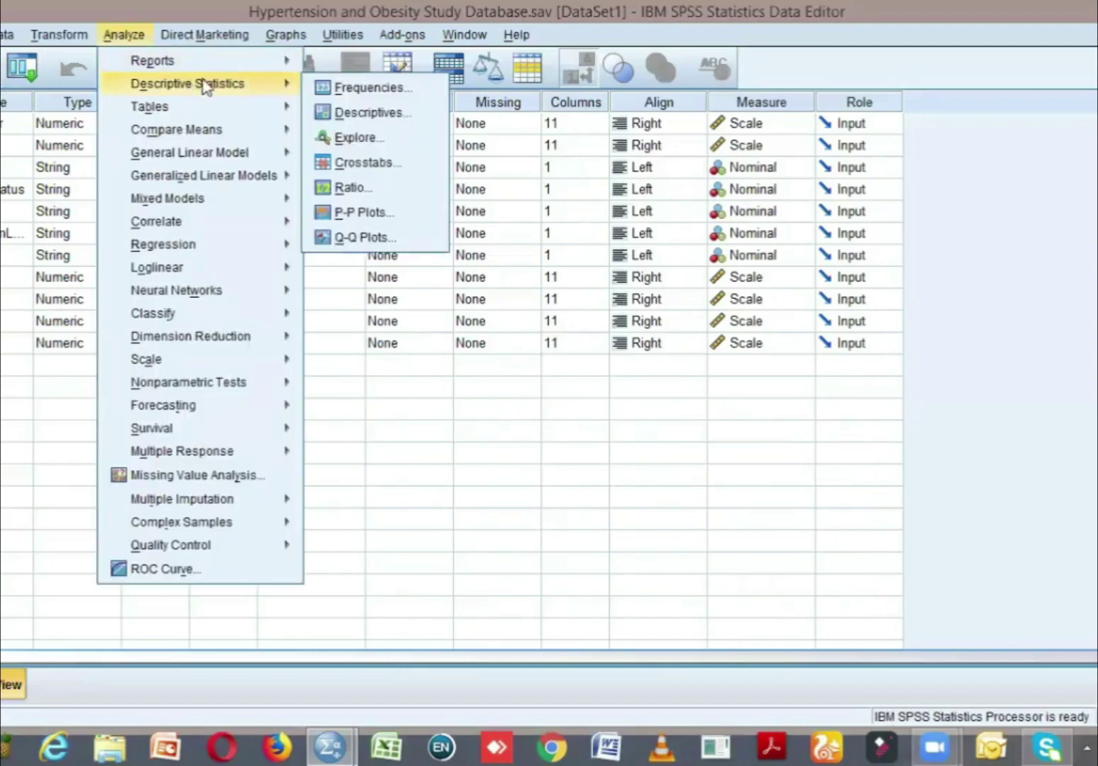
pyautogui.click(350, 86)
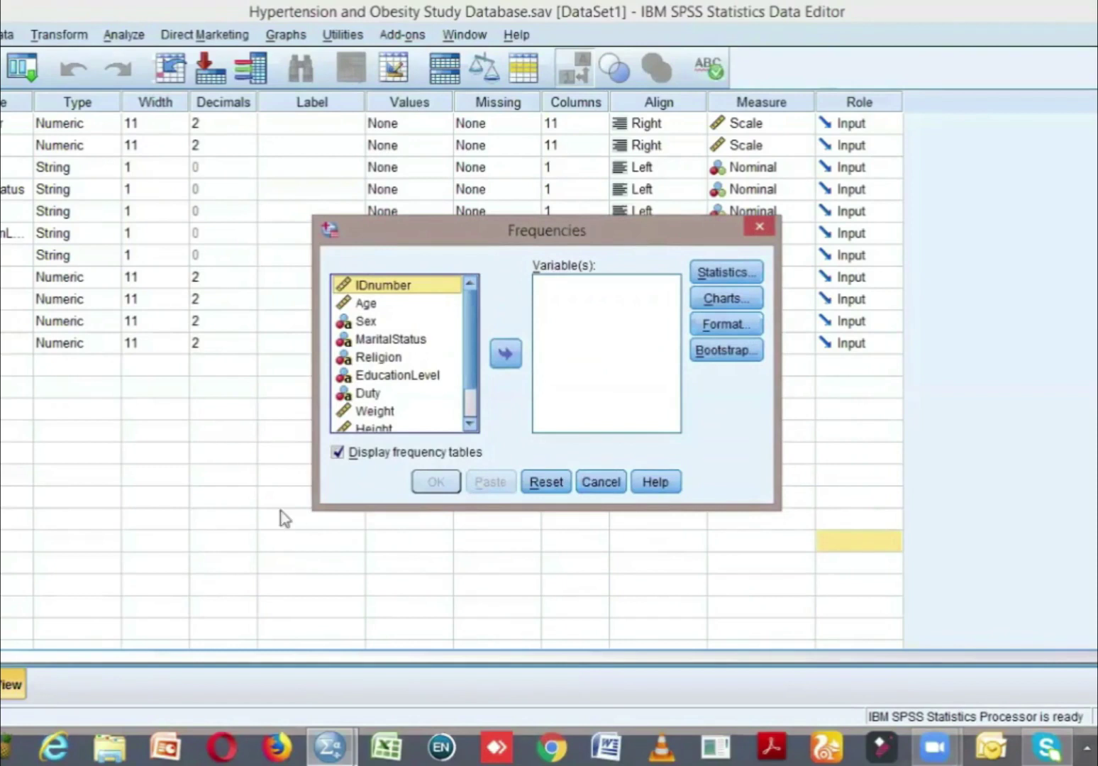
pyautogui.click(392, 341)
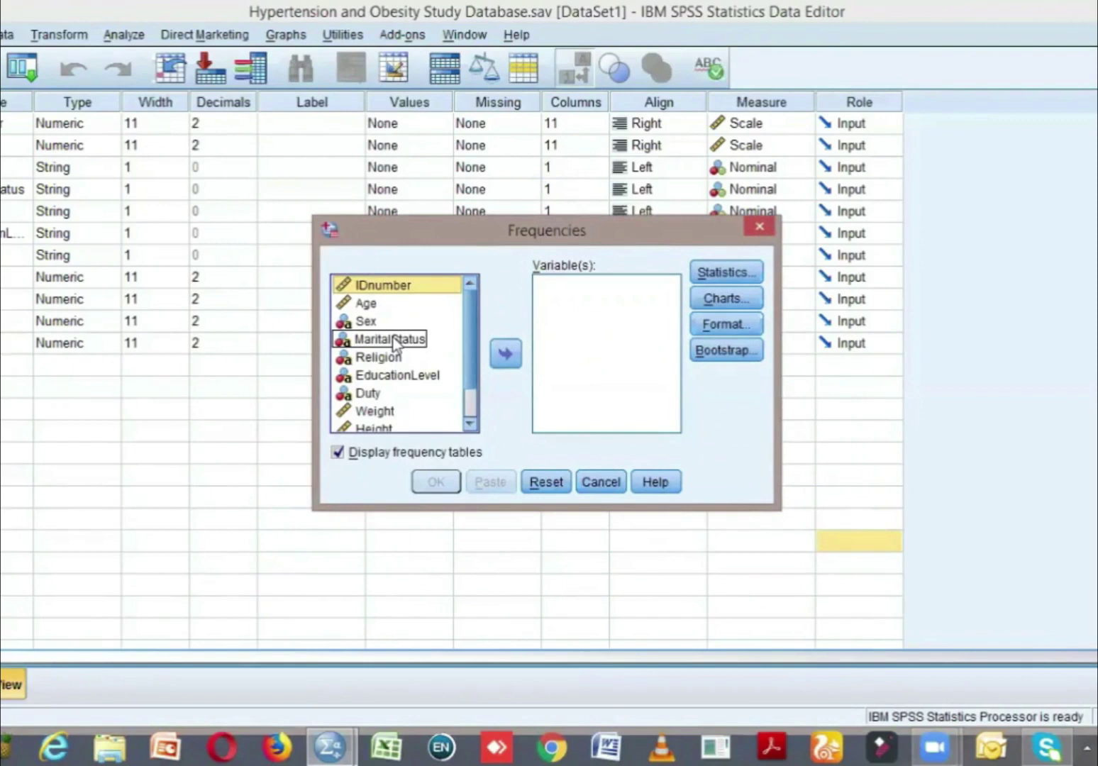
# Add Sex, MaritalStatus, Religion, EducationLevel and Duty as variables and run the frequency tables
pyautogui.click(356, 326)
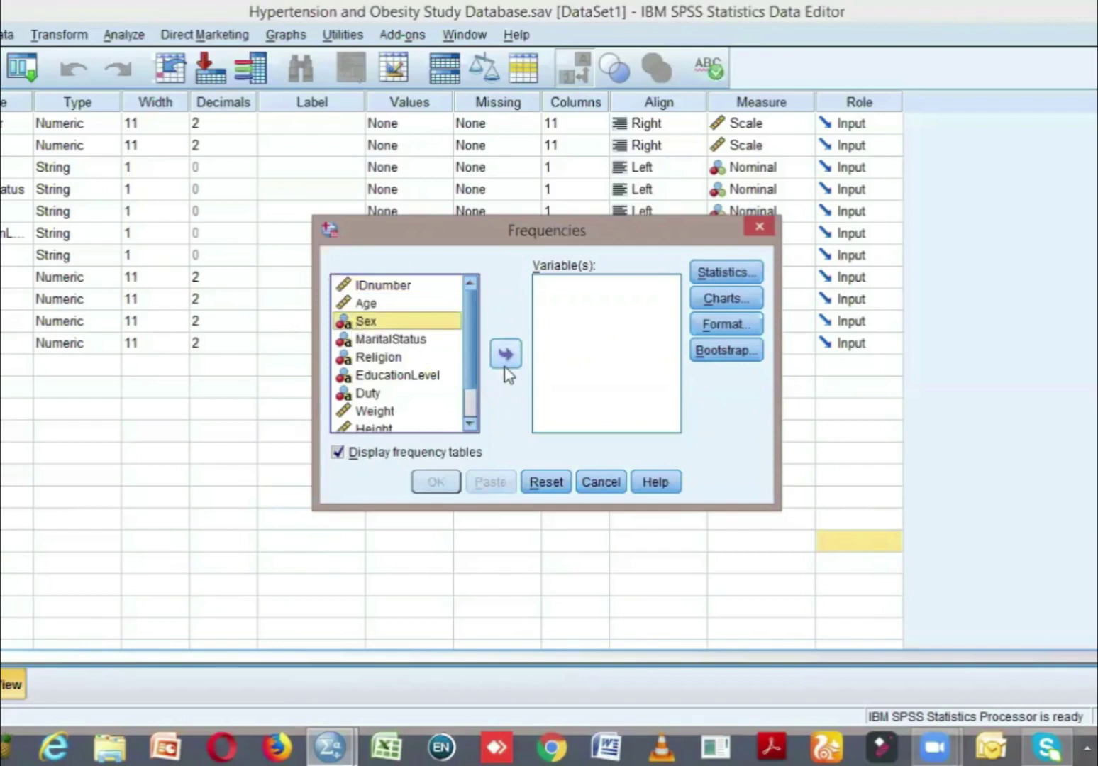
pyautogui.click(506, 354)
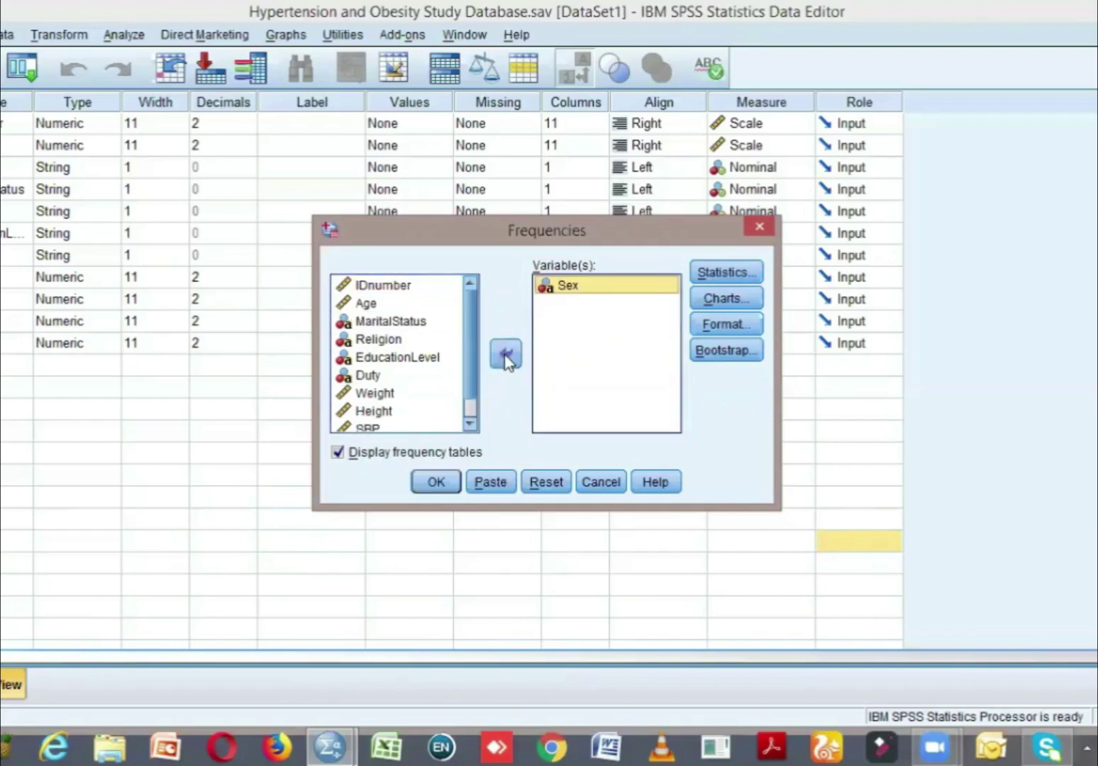
pyautogui.click(405, 326)
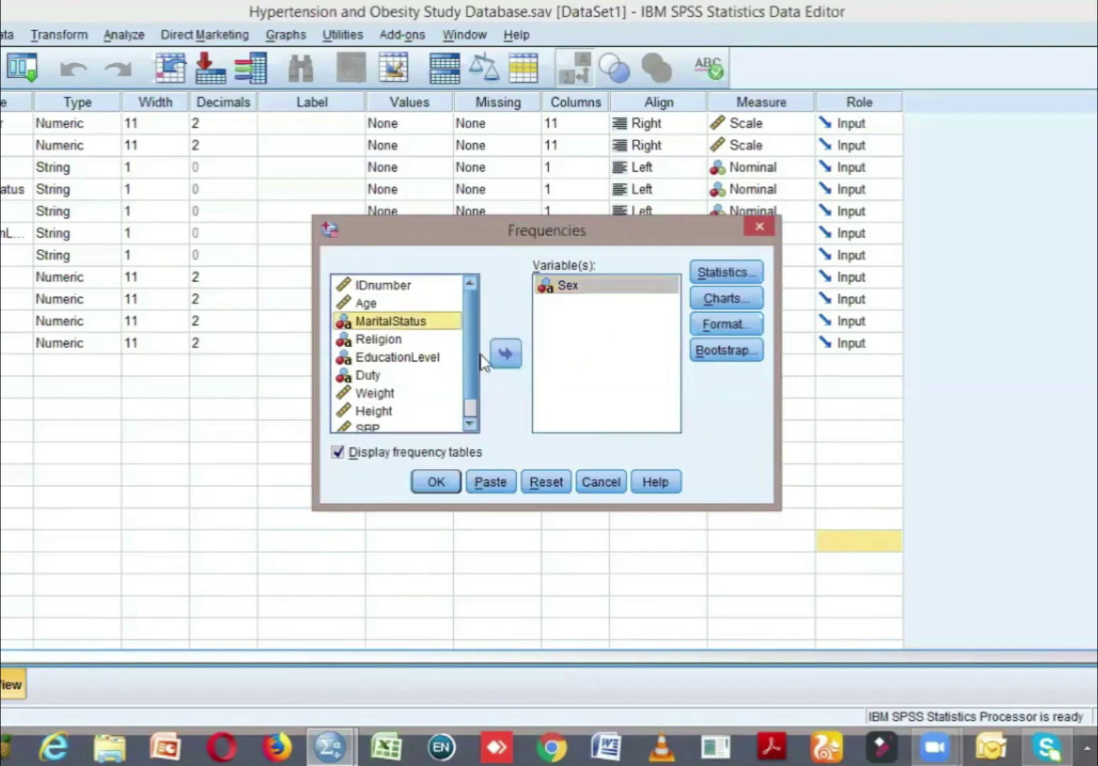
pyautogui.click(505, 354)
pyautogui.click(376, 325)
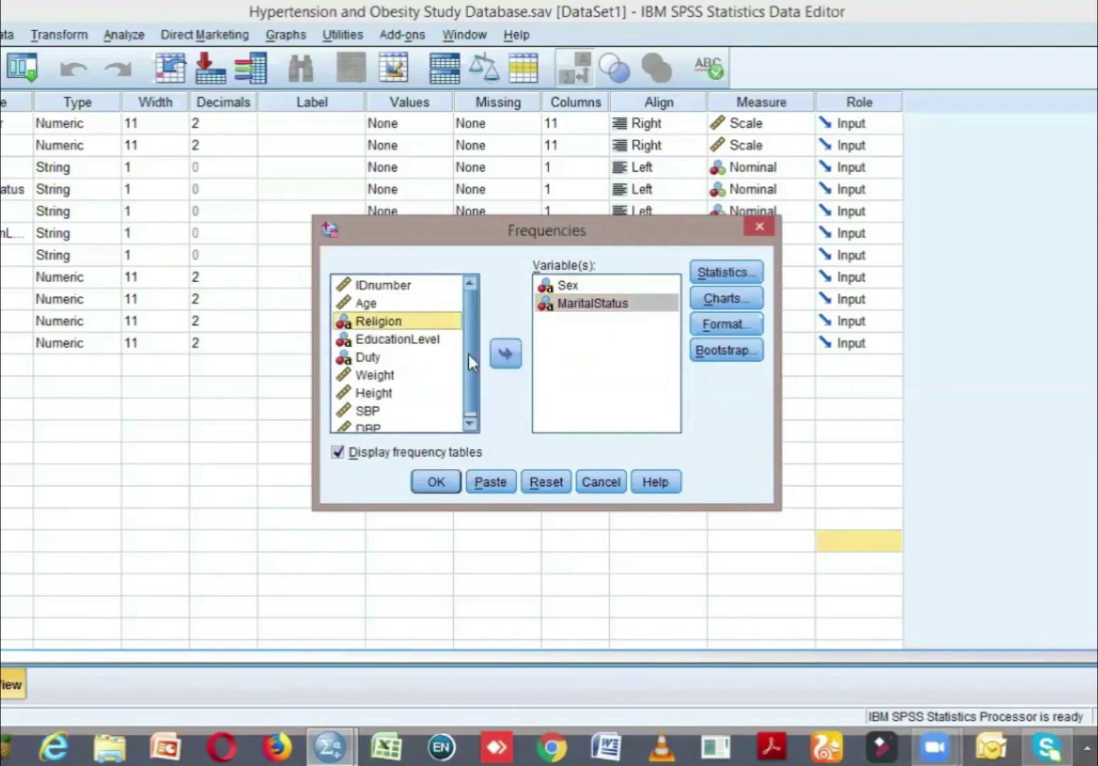
pyautogui.click(505, 354)
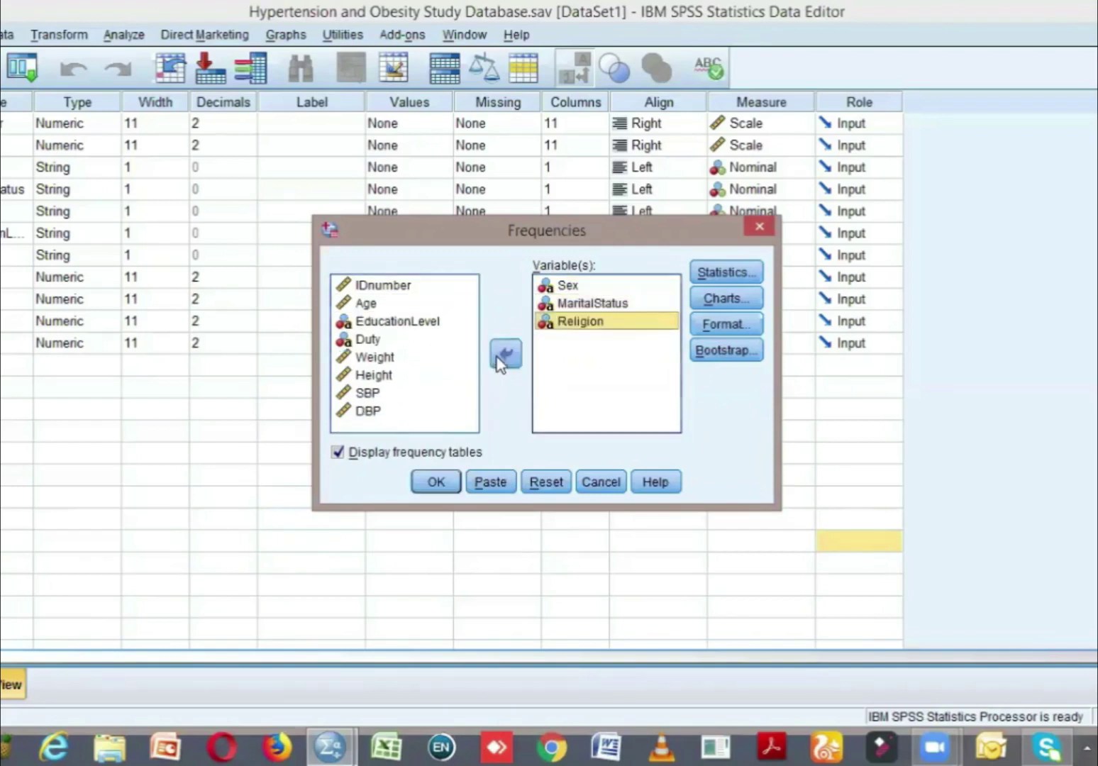
pyautogui.click(392, 326)
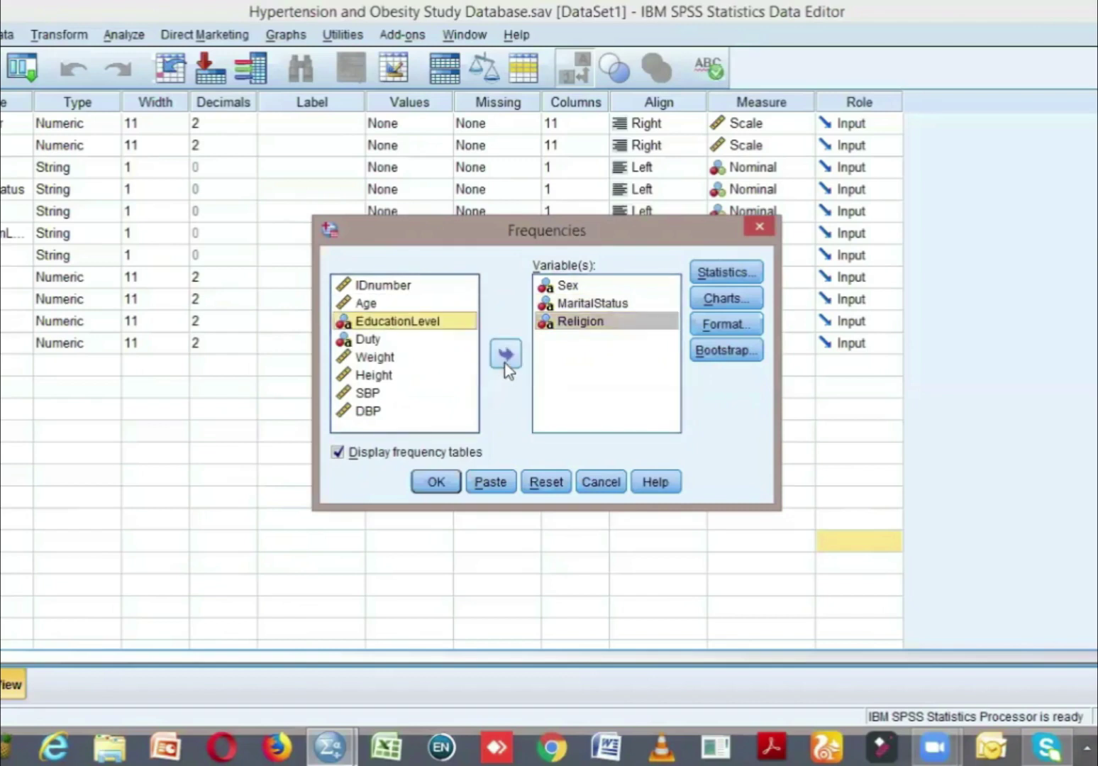
pyautogui.click(505, 358)
pyautogui.click(383, 323)
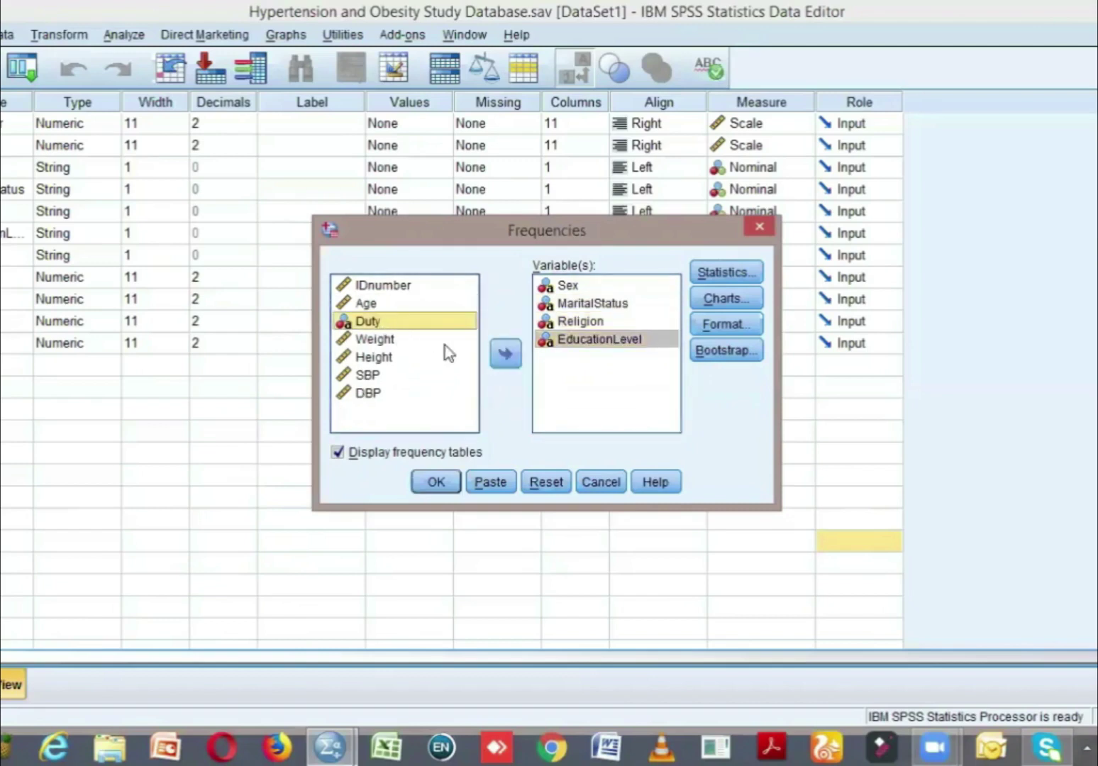
pyautogui.click(500, 362)
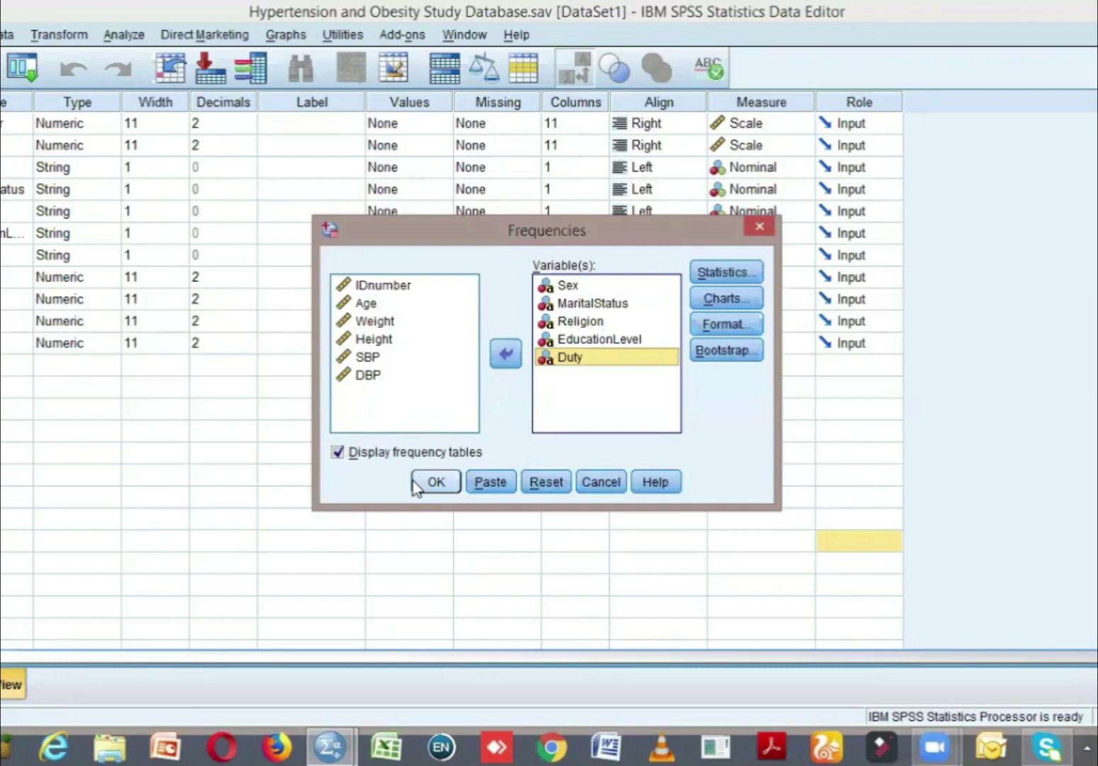
pyautogui.click(434, 482)
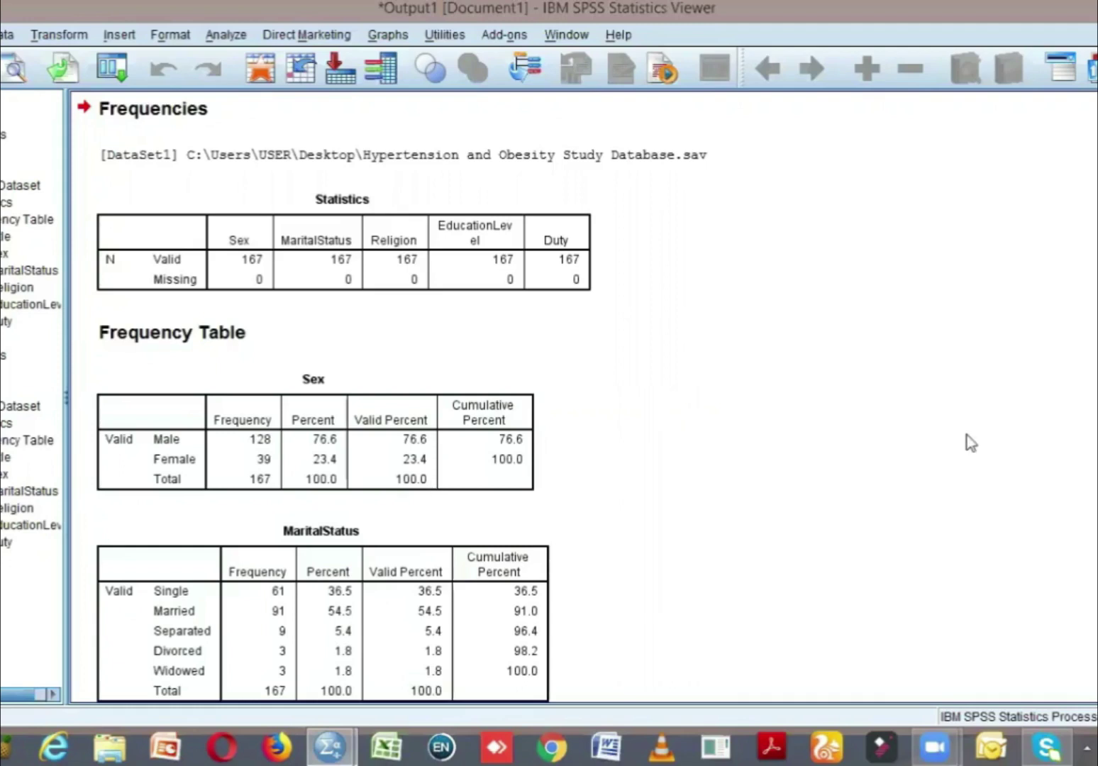
# Select the Sex frequency table in the output viewer
pyautogui.click(339, 370)
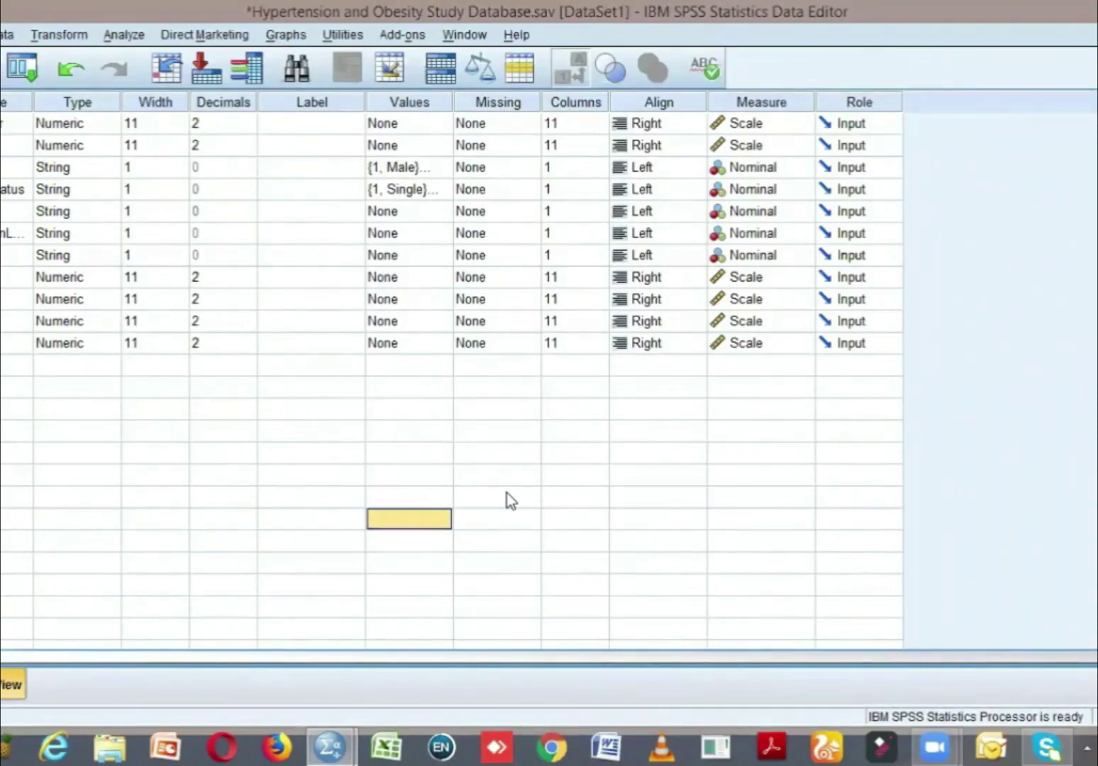
# Open a new Frequencies dialog under Analyze > Descriptive Statistics
pyautogui.click(590, 604)
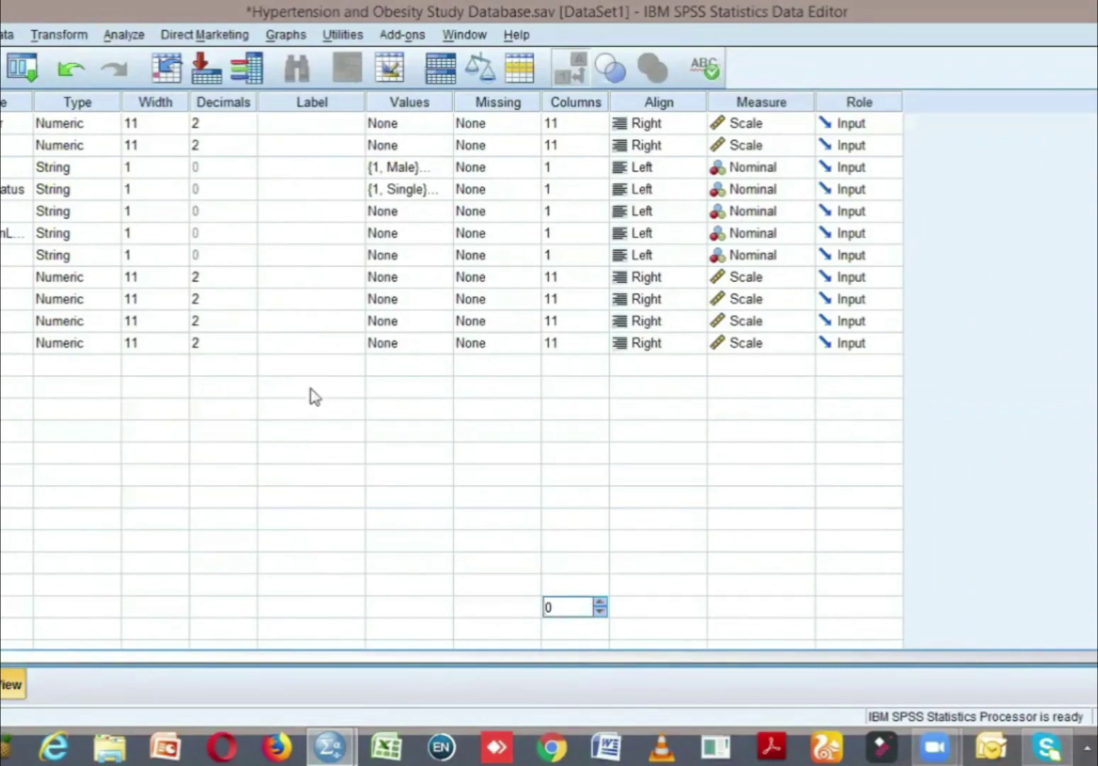
pyautogui.click(126, 35)
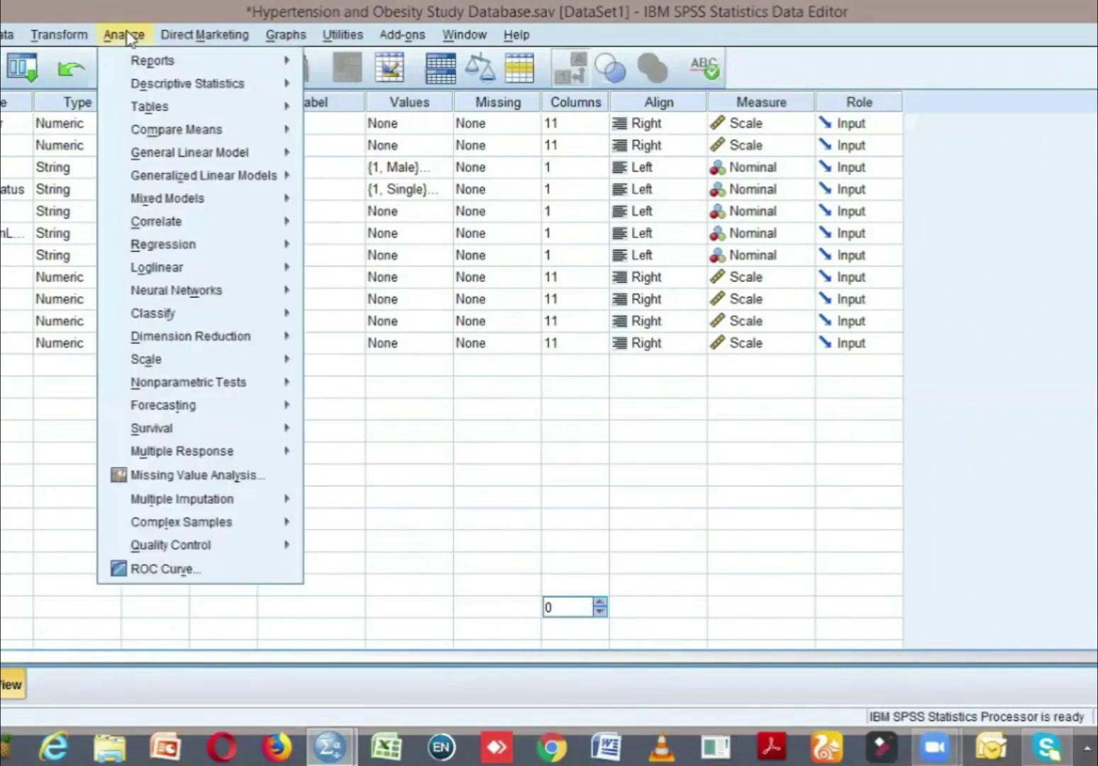
pyautogui.moveTo(190, 81)
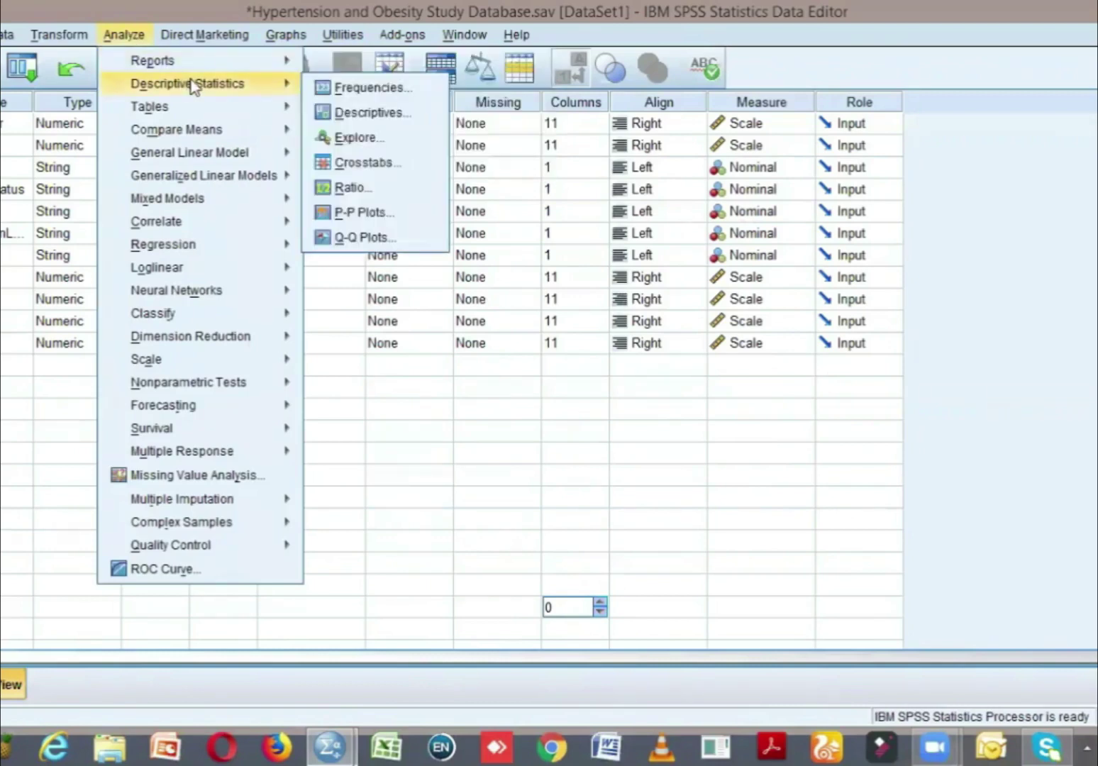
pyautogui.click(357, 88)
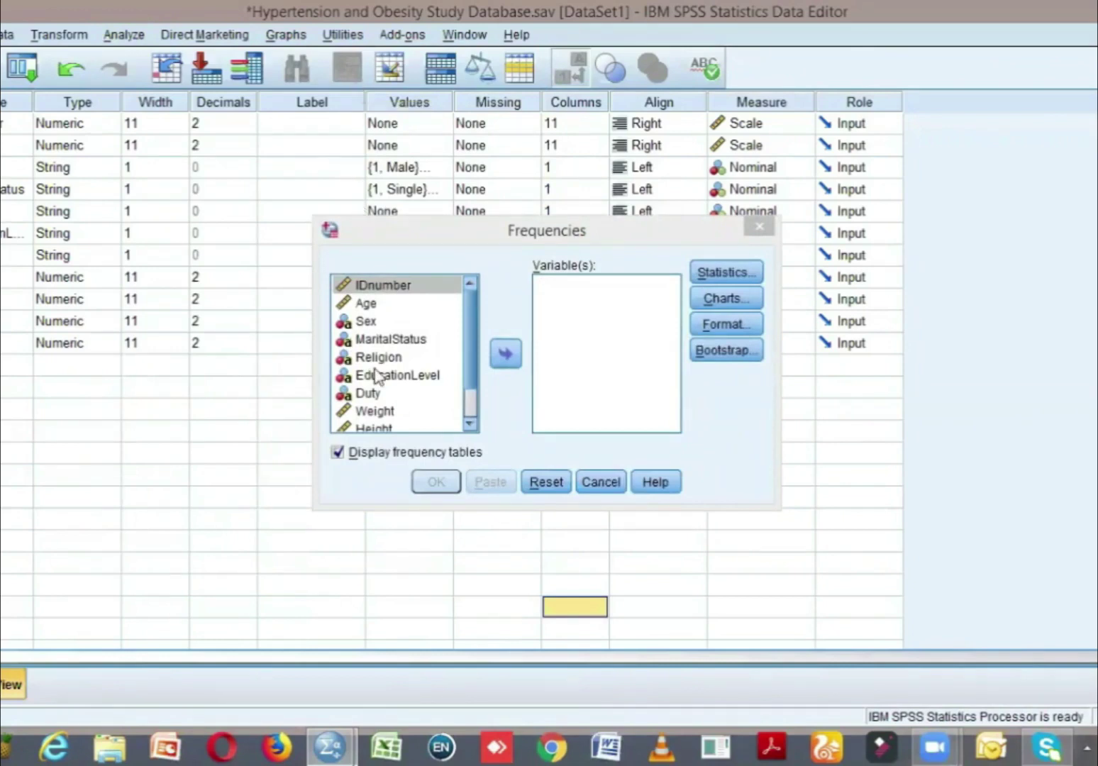
# Add Age, Weight, Height, SBP and DBP as variables and open the Statistics options
pyautogui.click(366, 303)
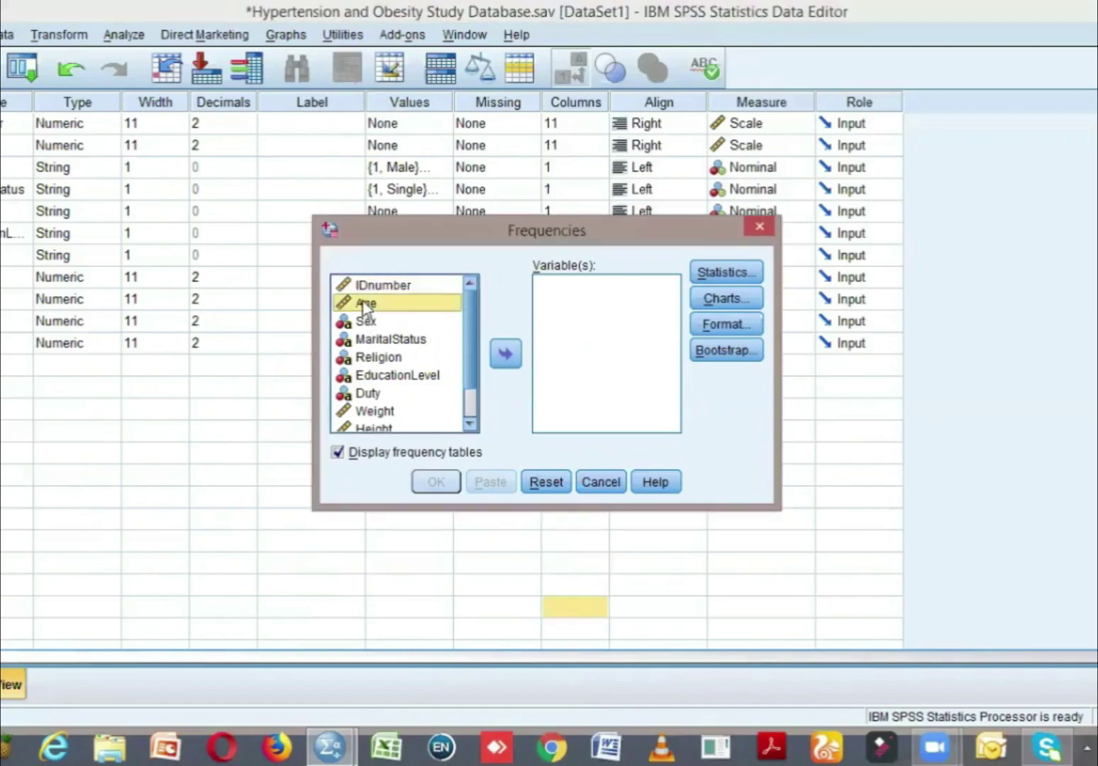
pyautogui.click(503, 353)
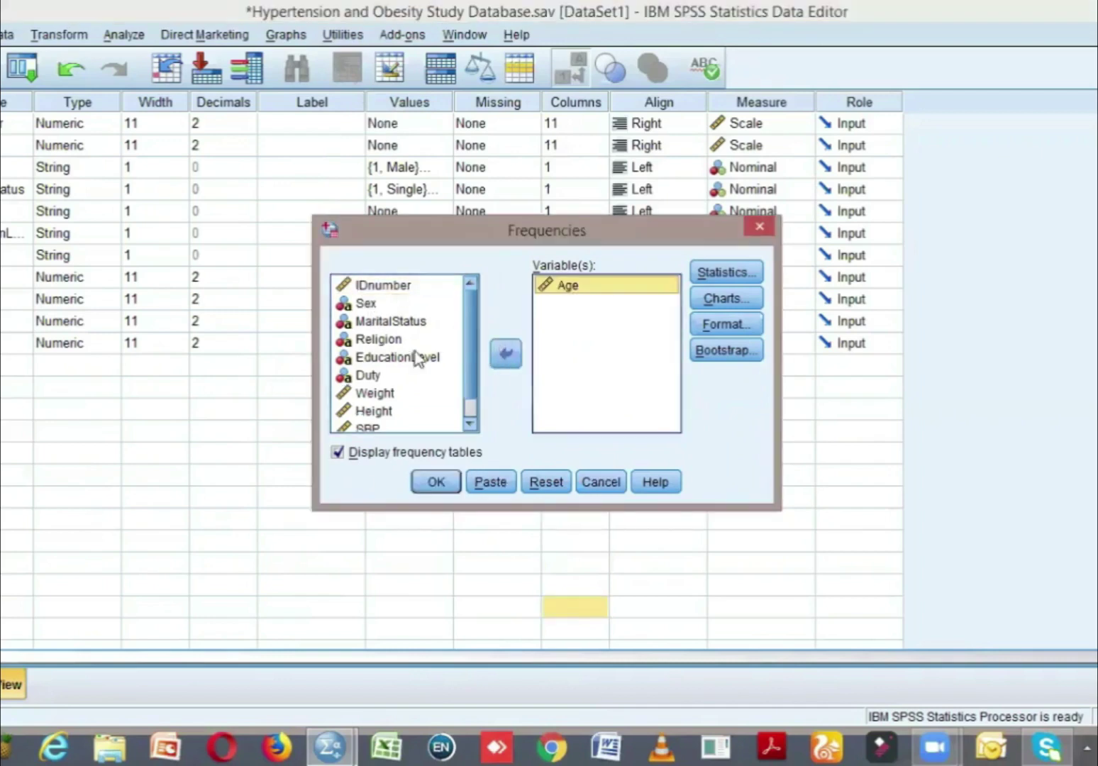
pyautogui.click(381, 393)
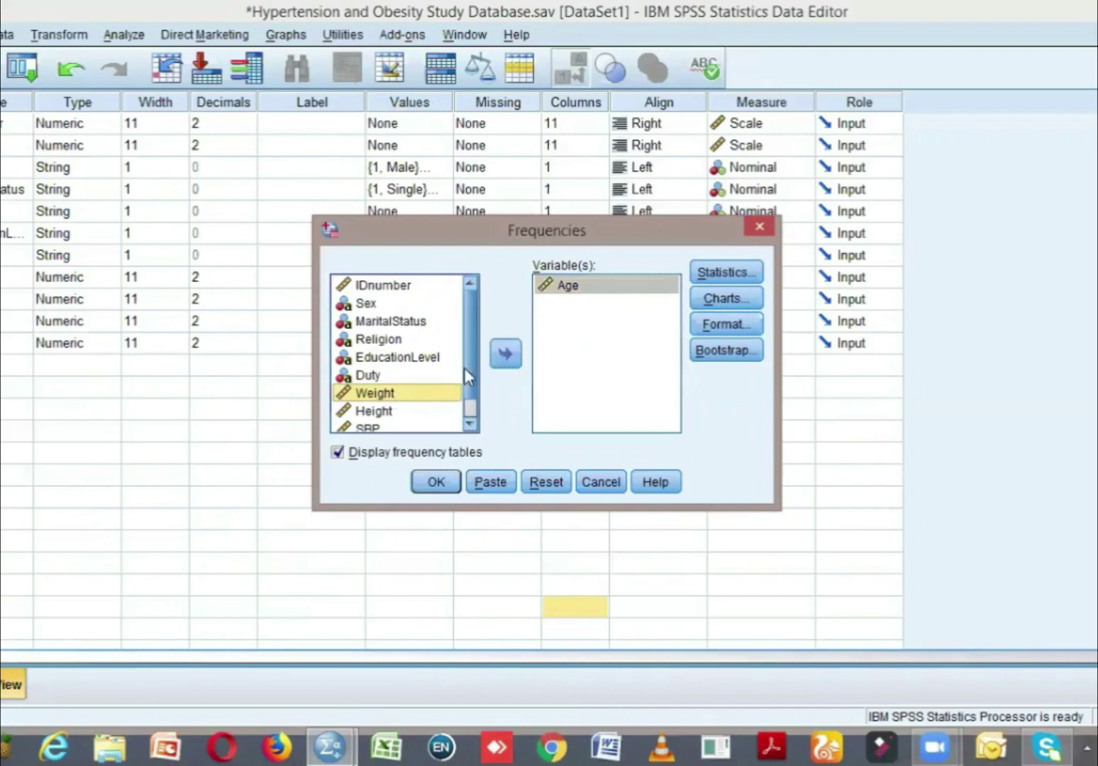
pyautogui.click(505, 362)
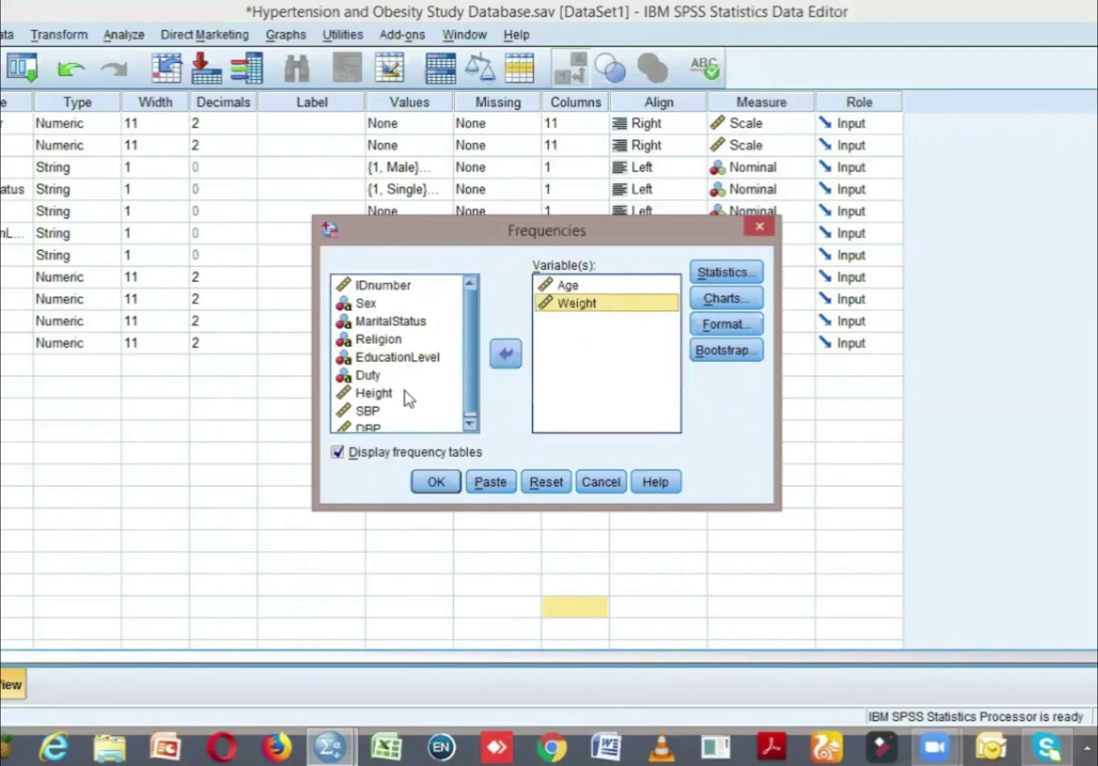
pyautogui.click(403, 393)
pyautogui.click(494, 357)
pyautogui.click(365, 397)
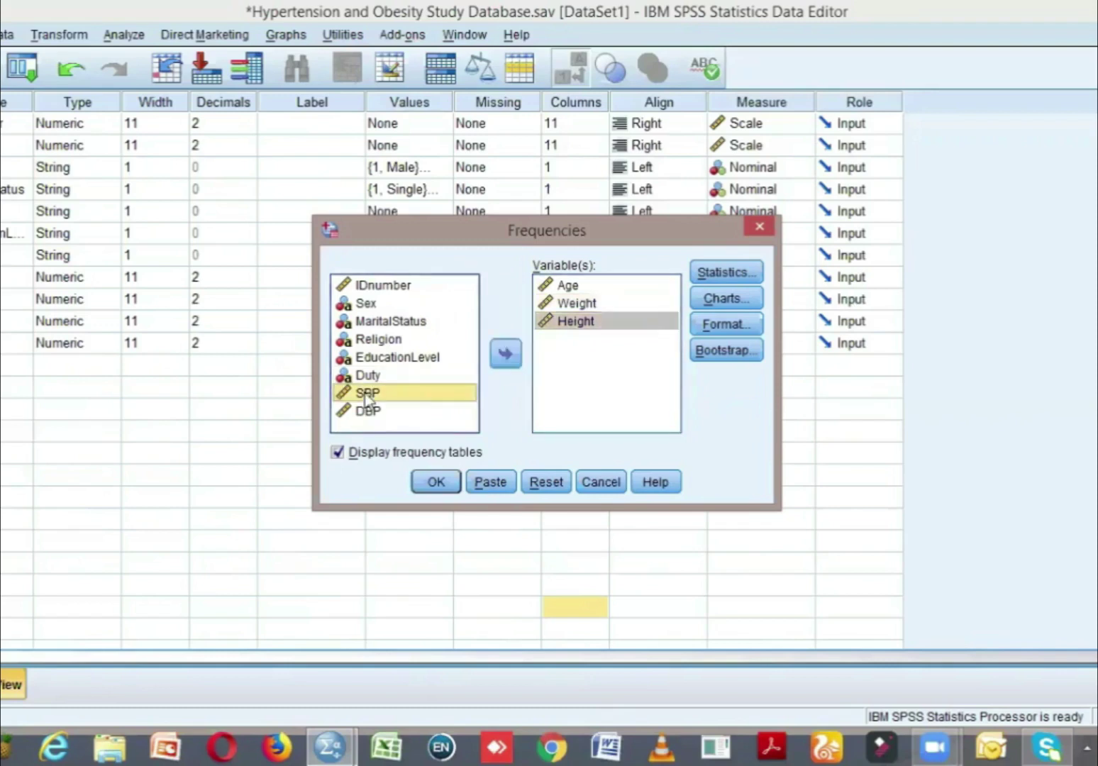
pyautogui.click(505, 353)
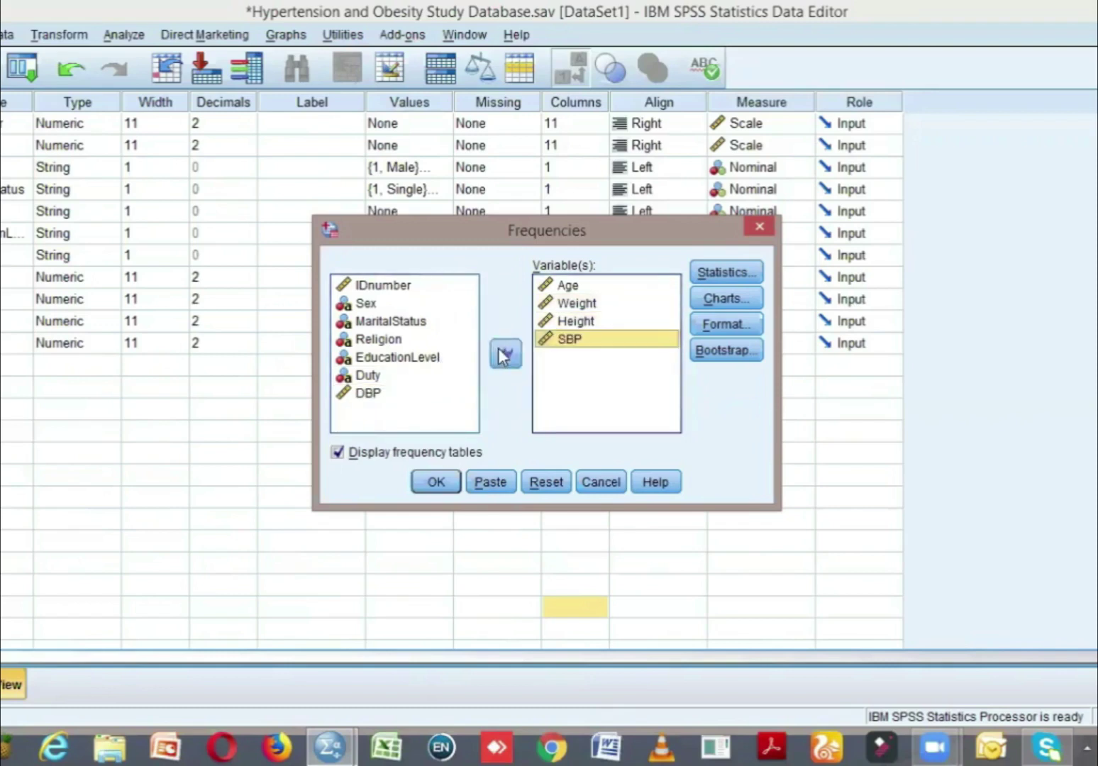
pyautogui.click(376, 395)
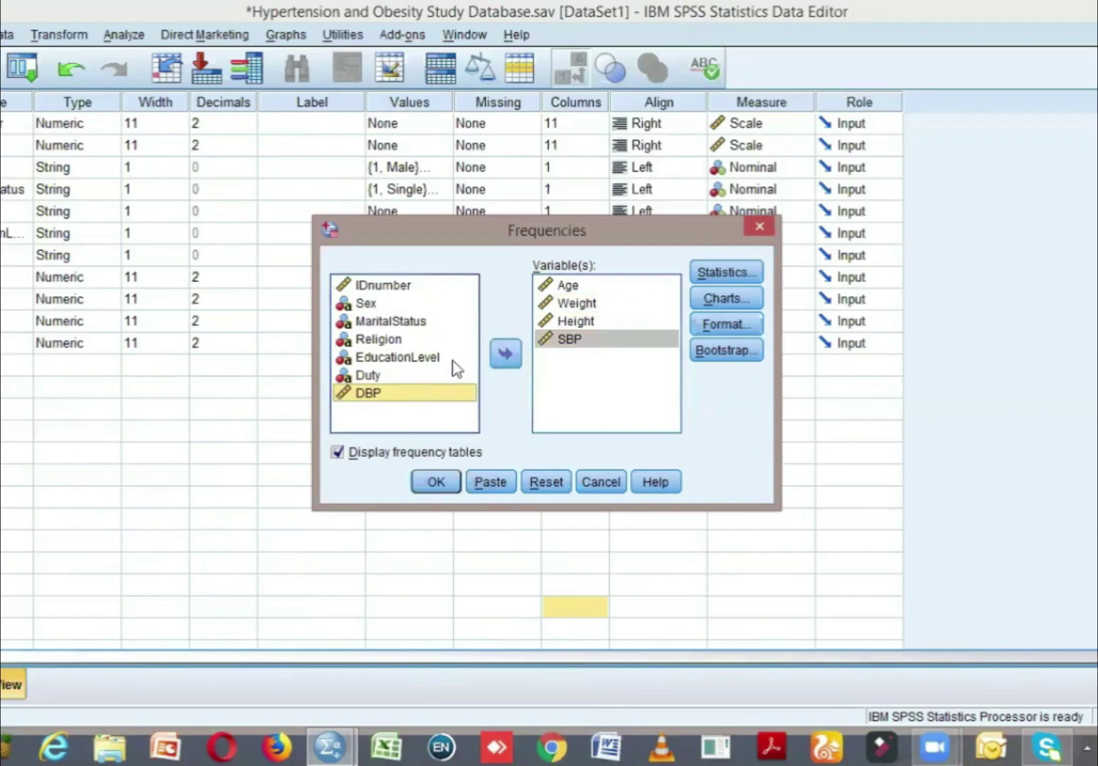
pyautogui.click(504, 355)
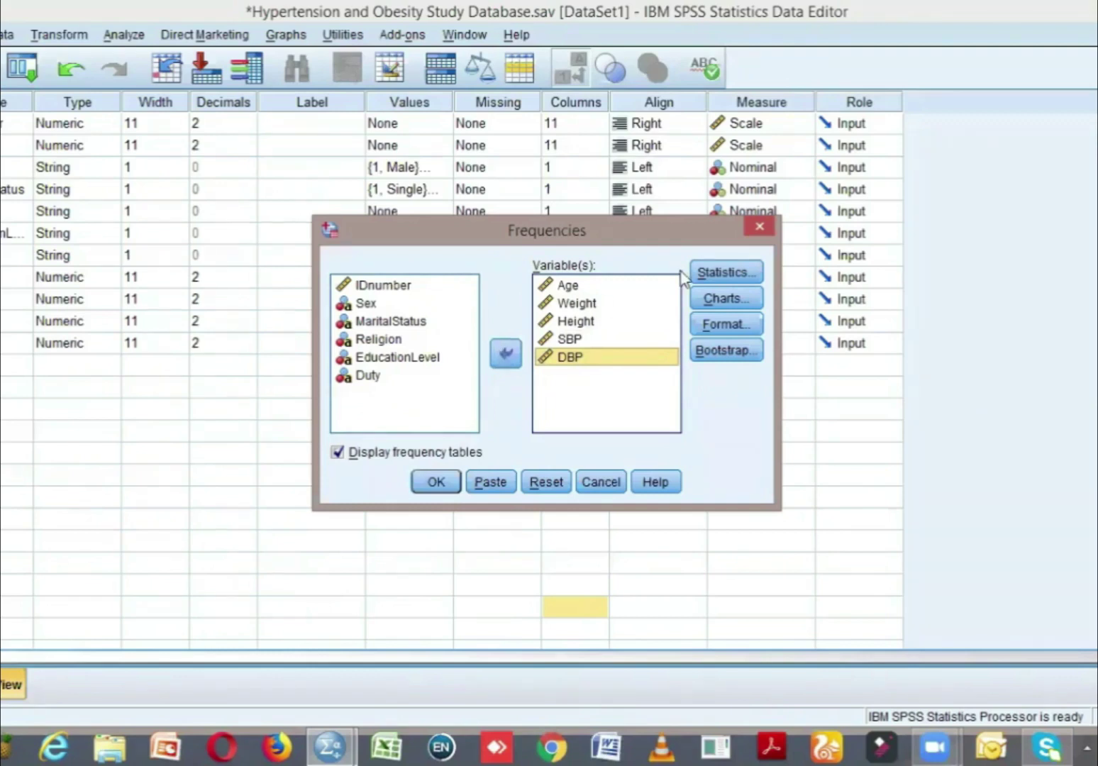
pyautogui.click(717, 273)
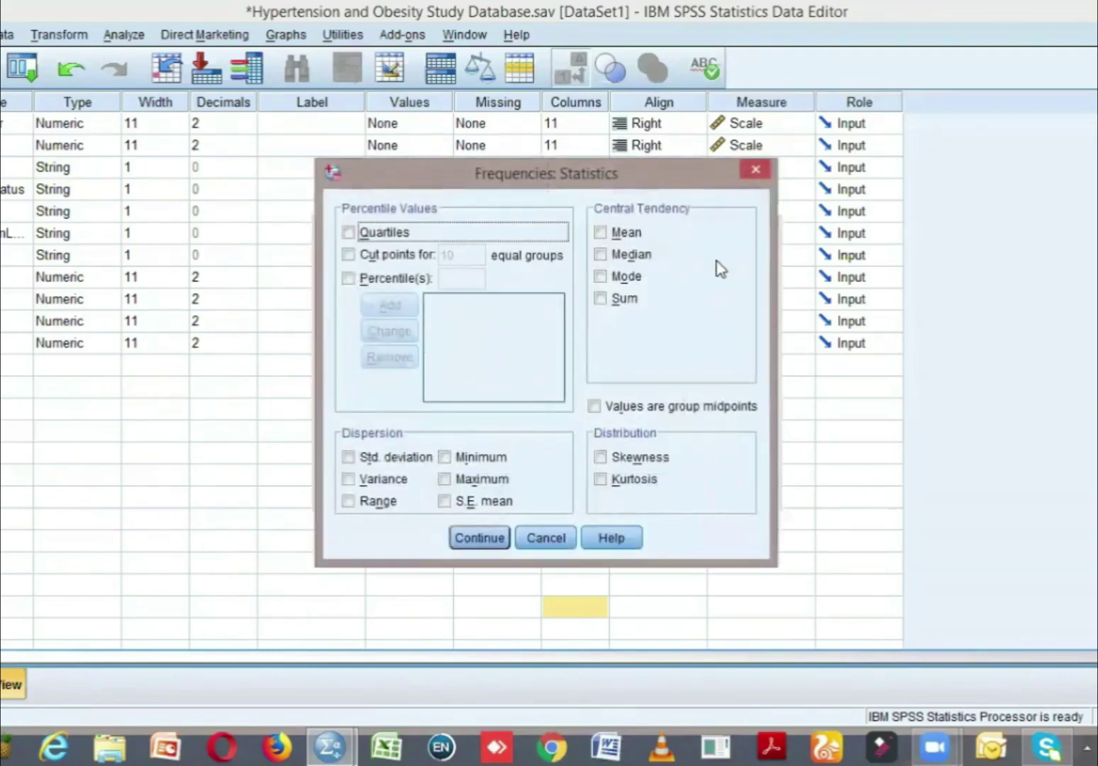
# Tick Mean, Median, Mode, Quartiles, Minimum, Maximum and Std. deviation, then confirm
pyautogui.press('Tab')
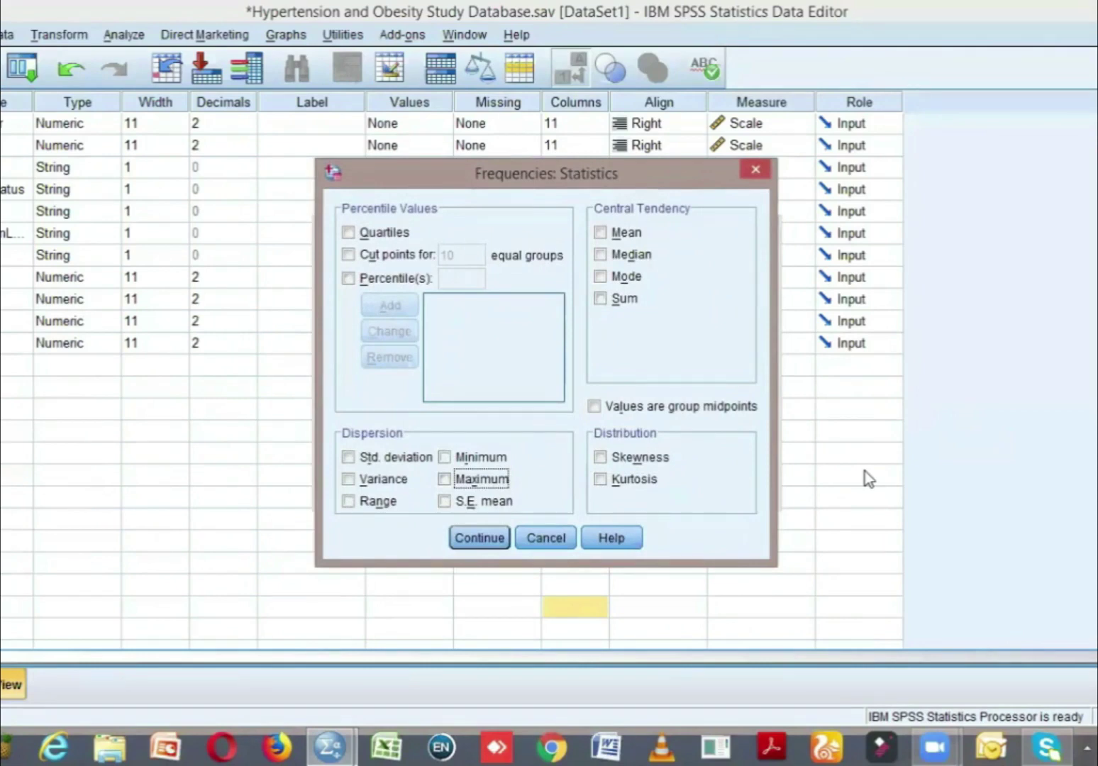
pyautogui.click(602, 241)
pyautogui.click(600, 255)
pyautogui.click(599, 278)
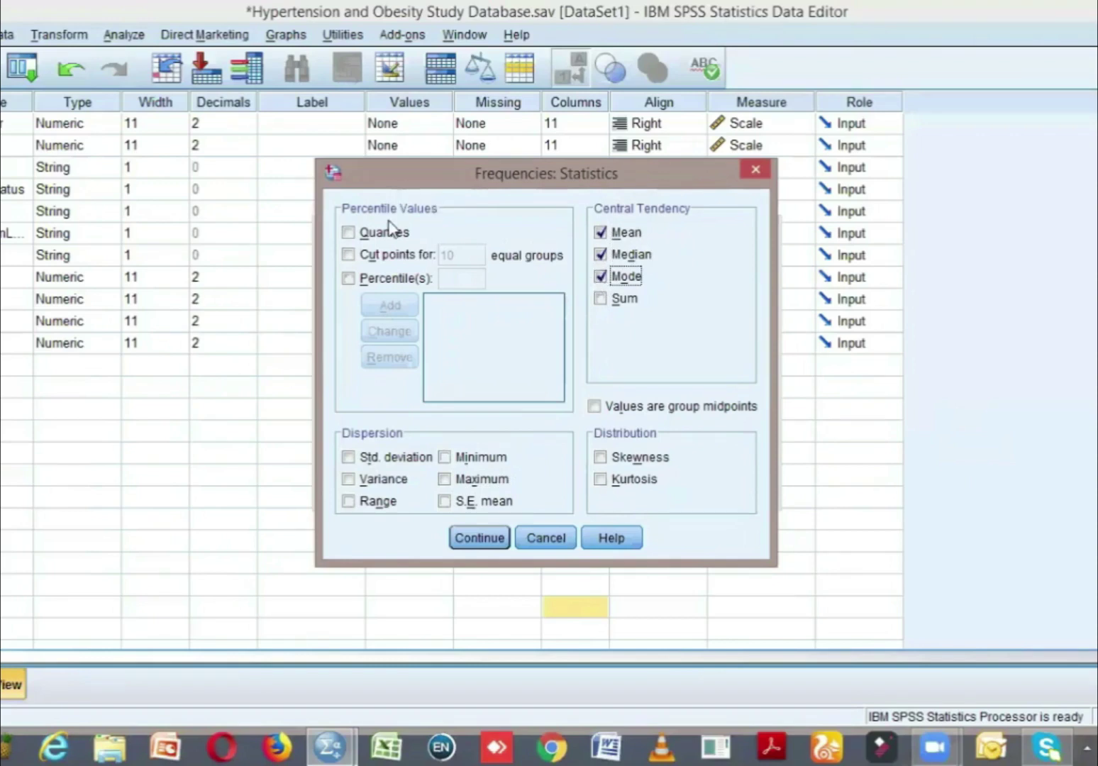
pyautogui.click(348, 232)
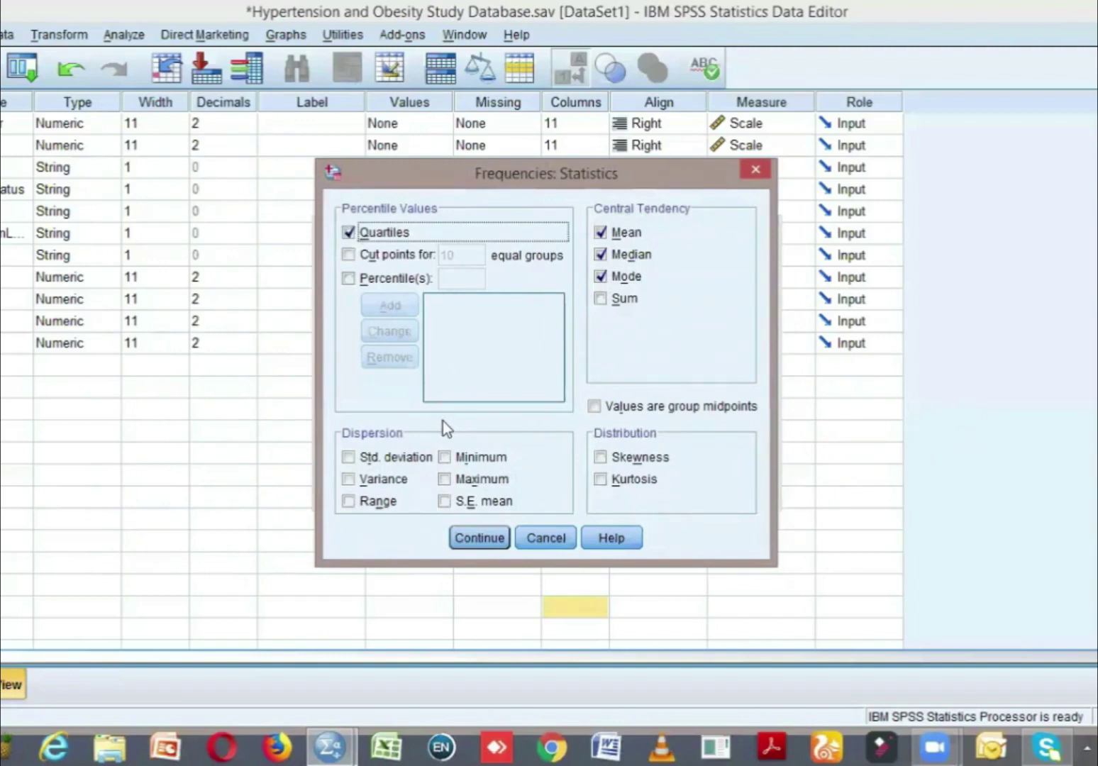
pyautogui.click(440, 458)
pyautogui.click(444, 481)
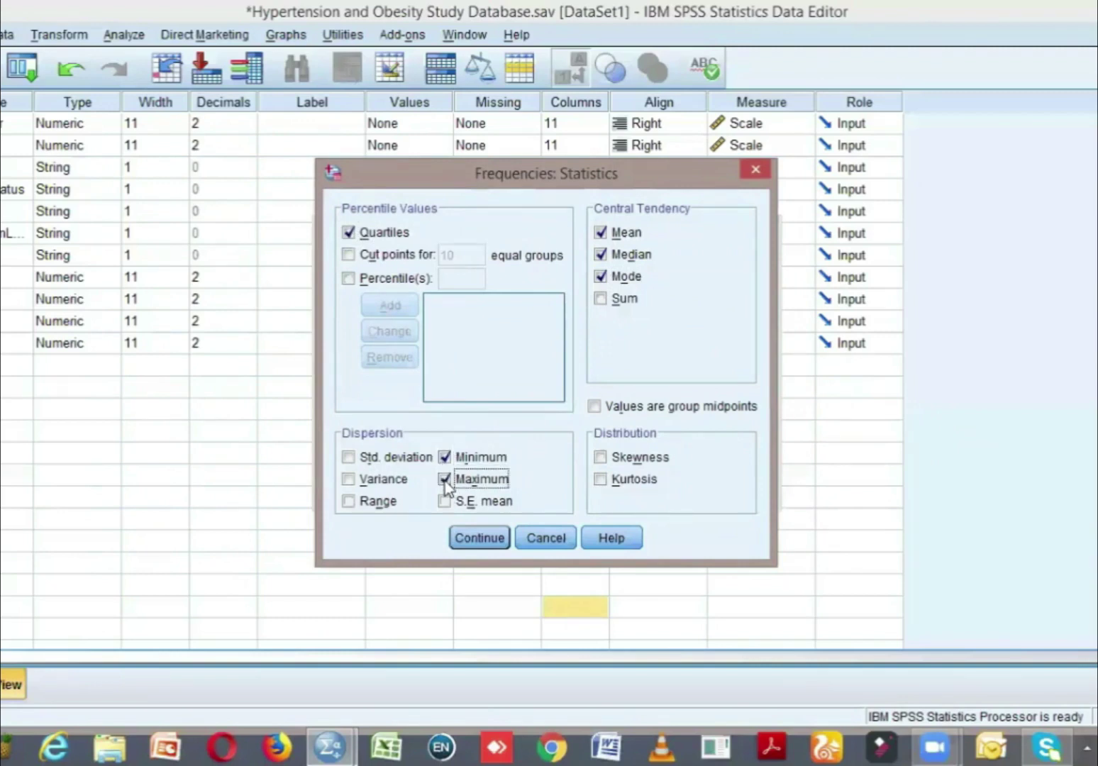
pyautogui.click(347, 457)
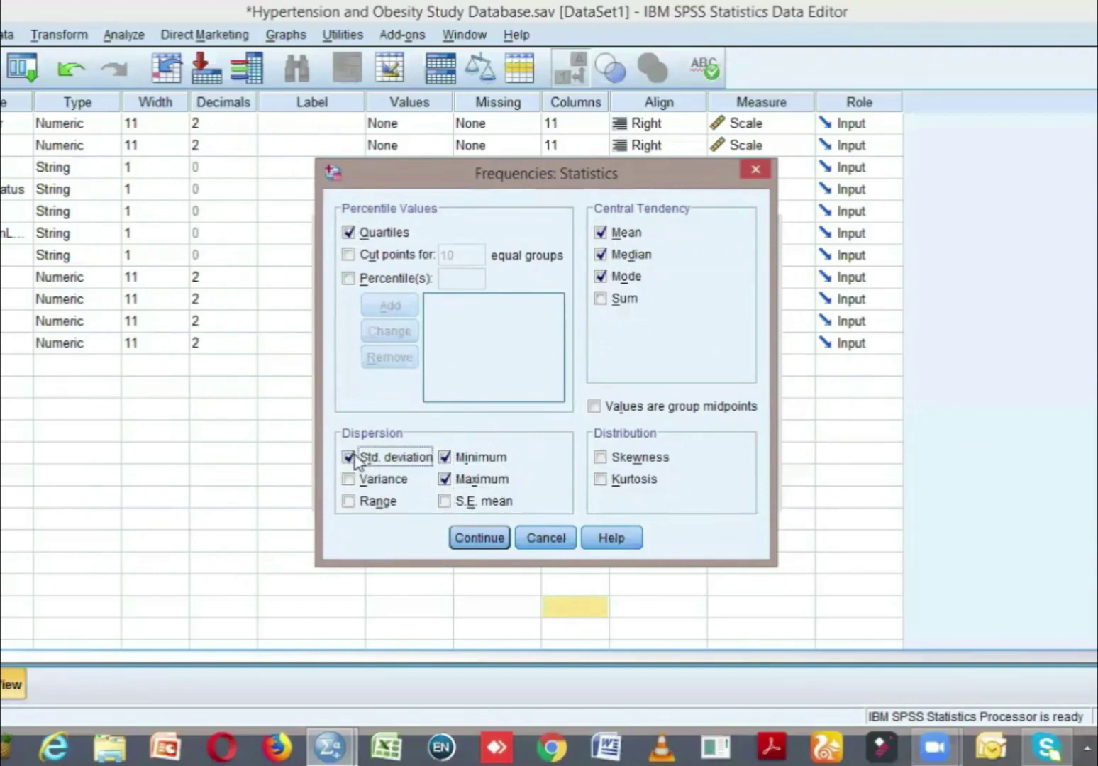
pyautogui.click(466, 540)
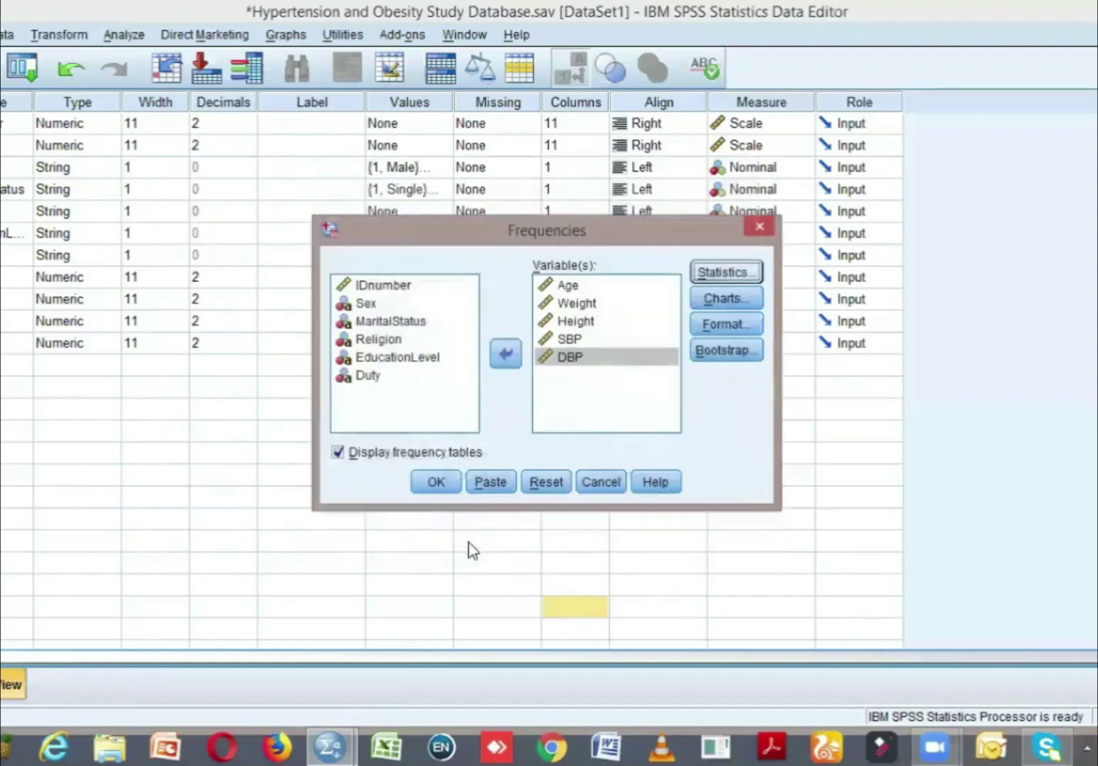
# Run the analysis and inspect the resulting Statistics table for Age, Weight, Height, SBP and DBP
pyautogui.click(434, 483)
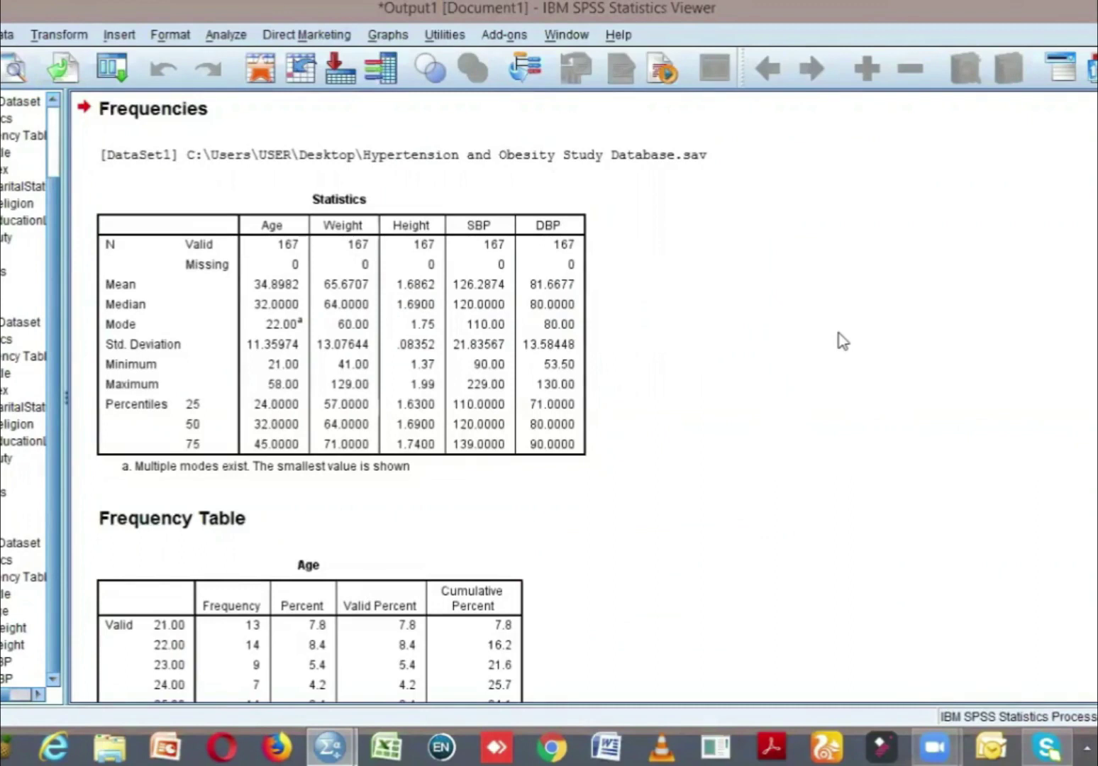
pyautogui.click(573, 302)
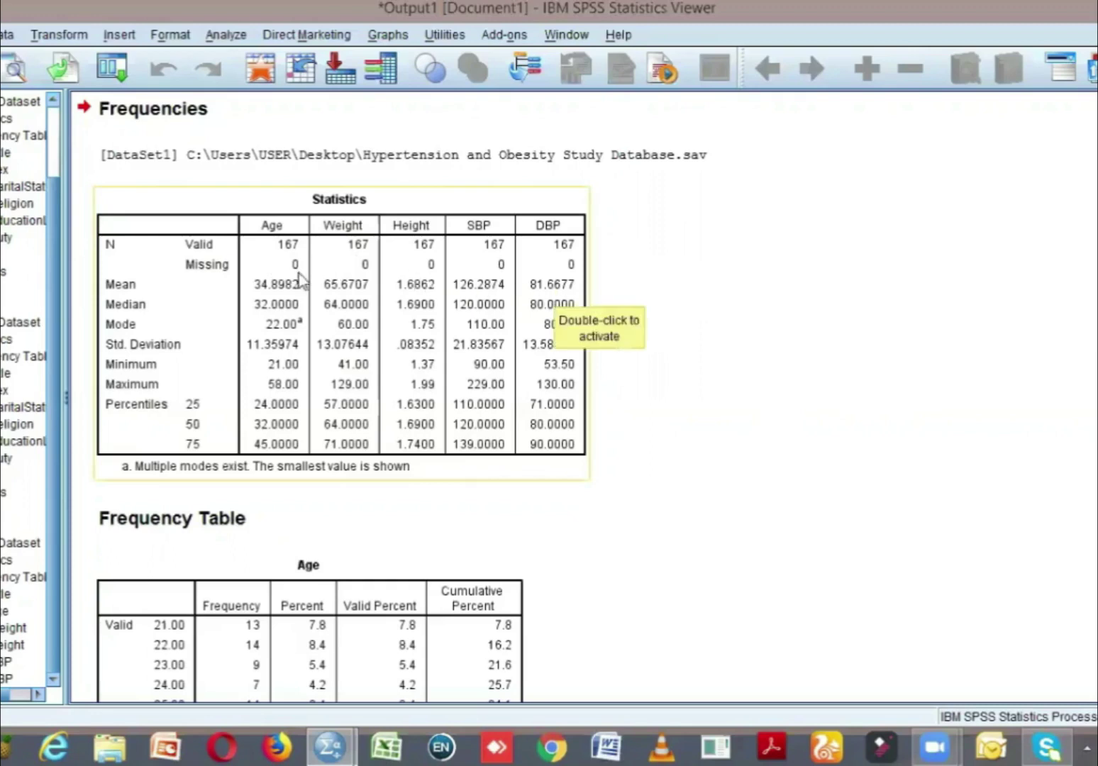
pyautogui.click(600, 273)
pyautogui.click(336, 284)
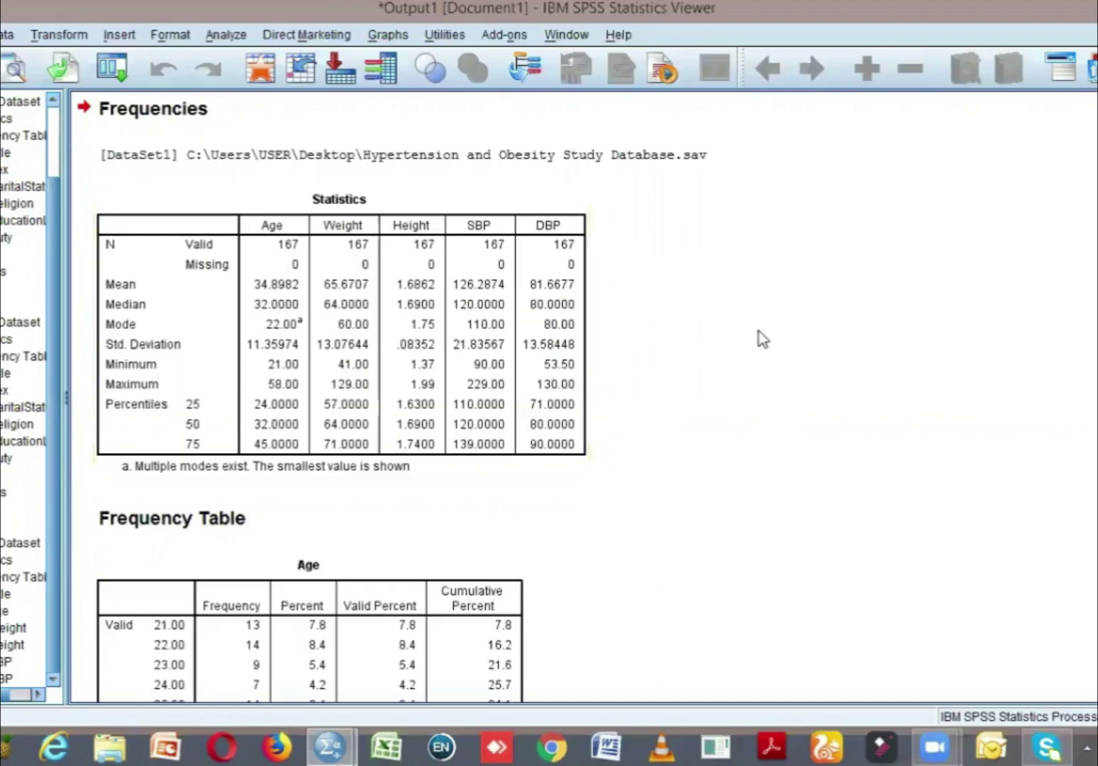